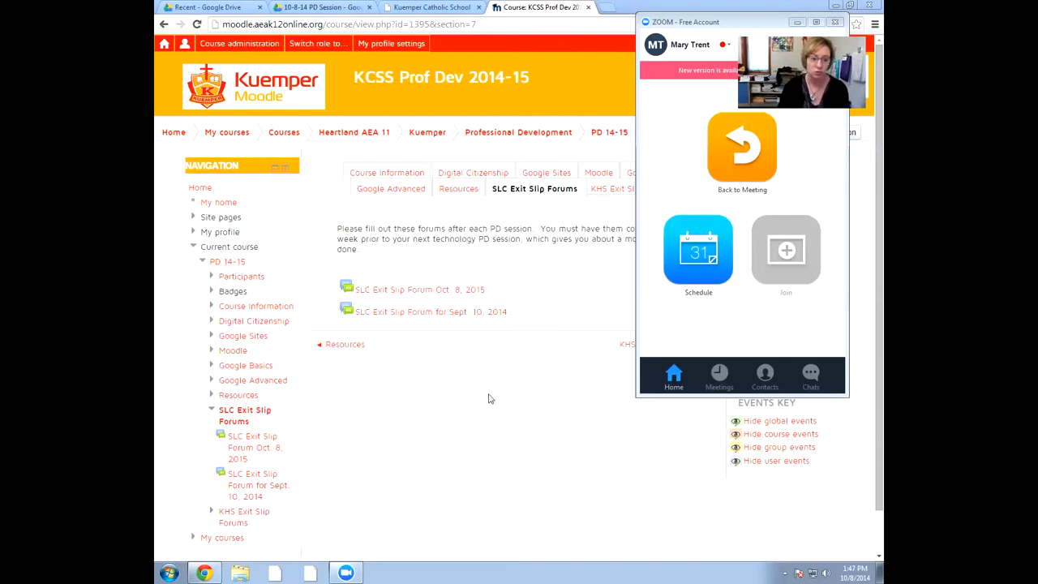
Move the Zoom window clear of the webcam view and minimize it to uncover the Moodle course page.
left_click(737, 26)
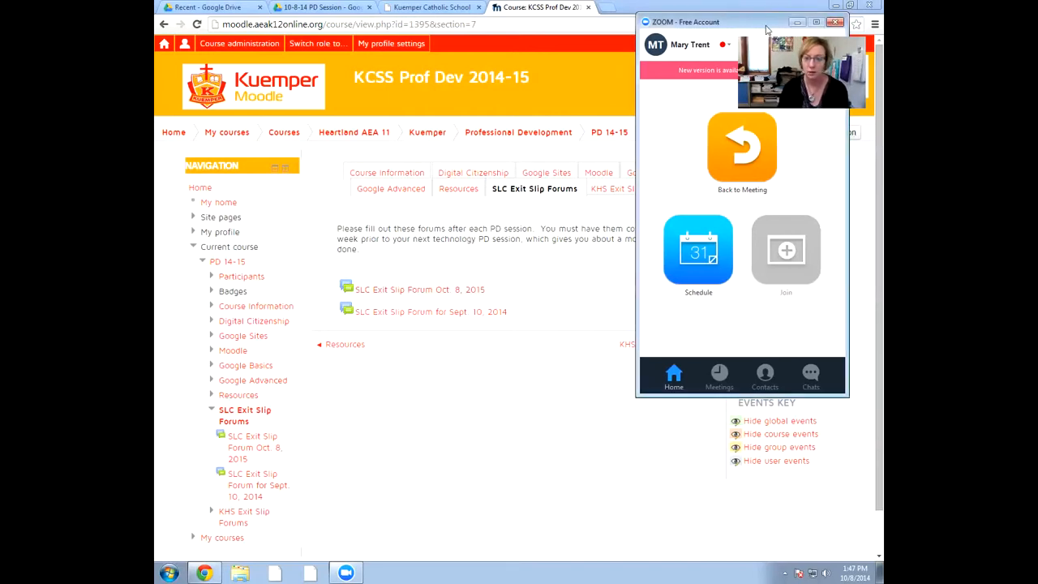
left_click_drag(742, 23, 750, 138)
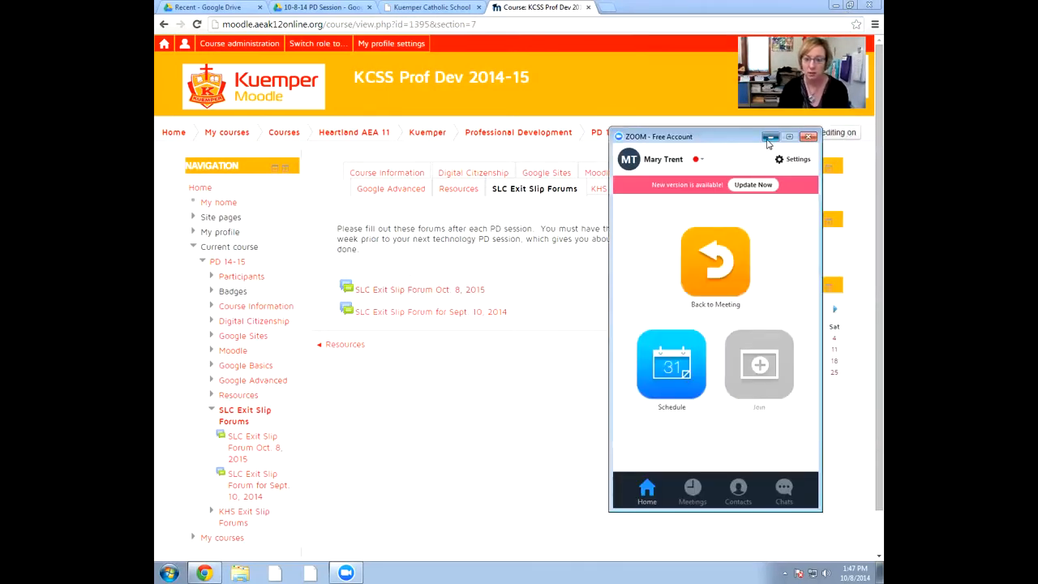
left_click(769, 136)
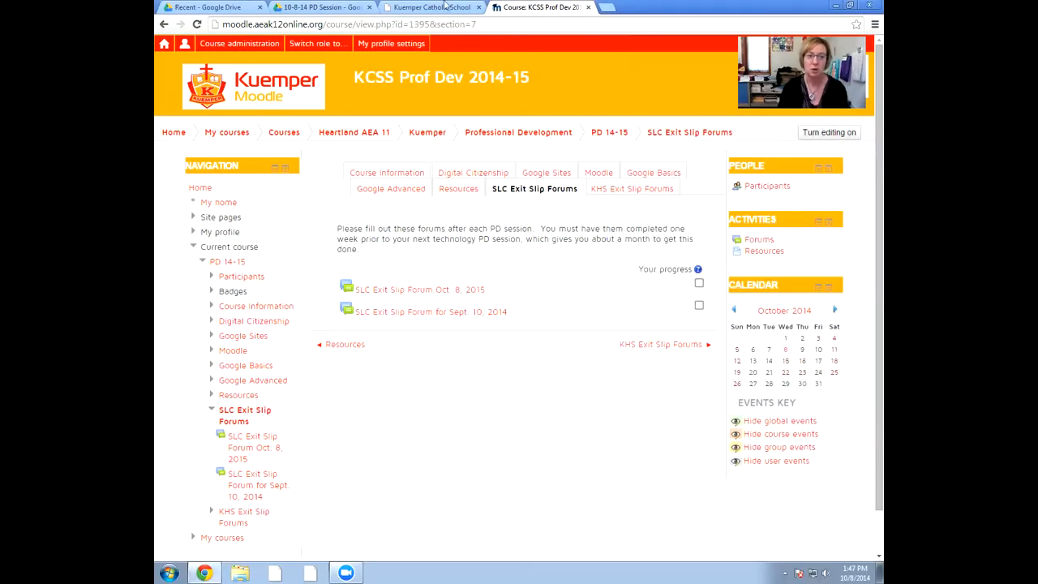
Switch to the 10-8-14 PD Session folder in Google Drive and highlight its web address.
left_click(391, 43)
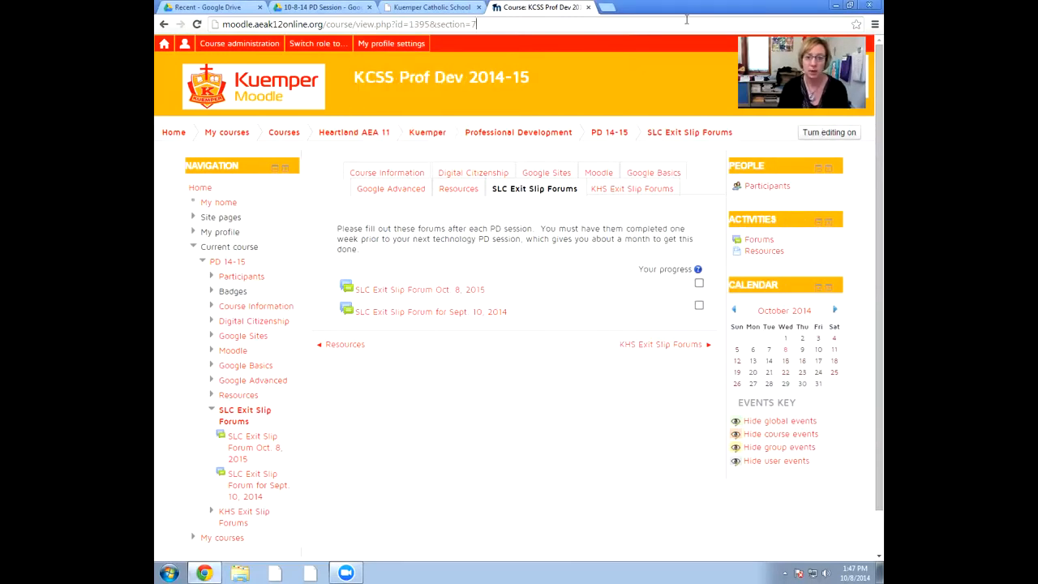
key("ctrl+l")
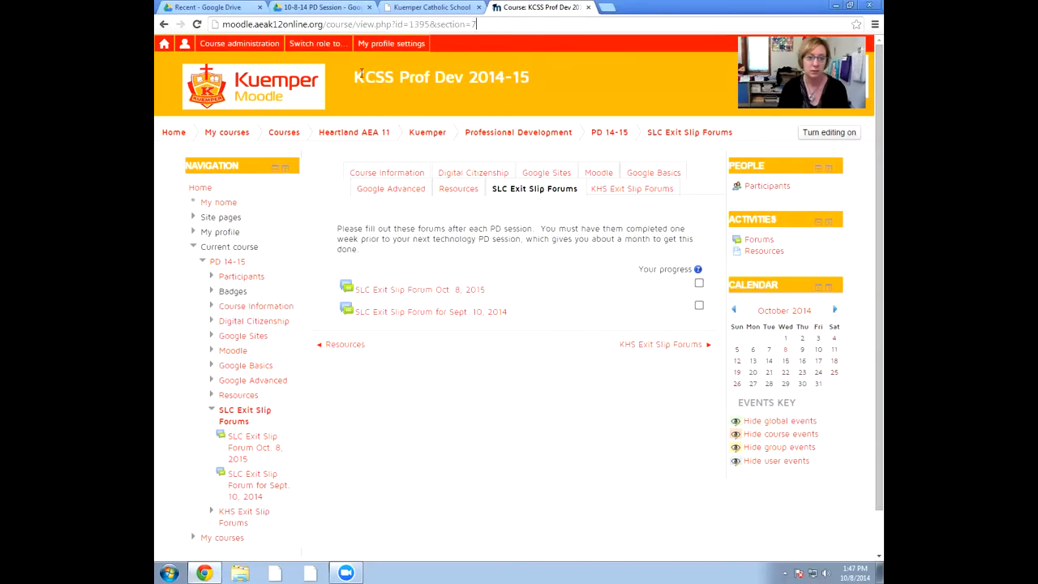
left_click(325, 7)
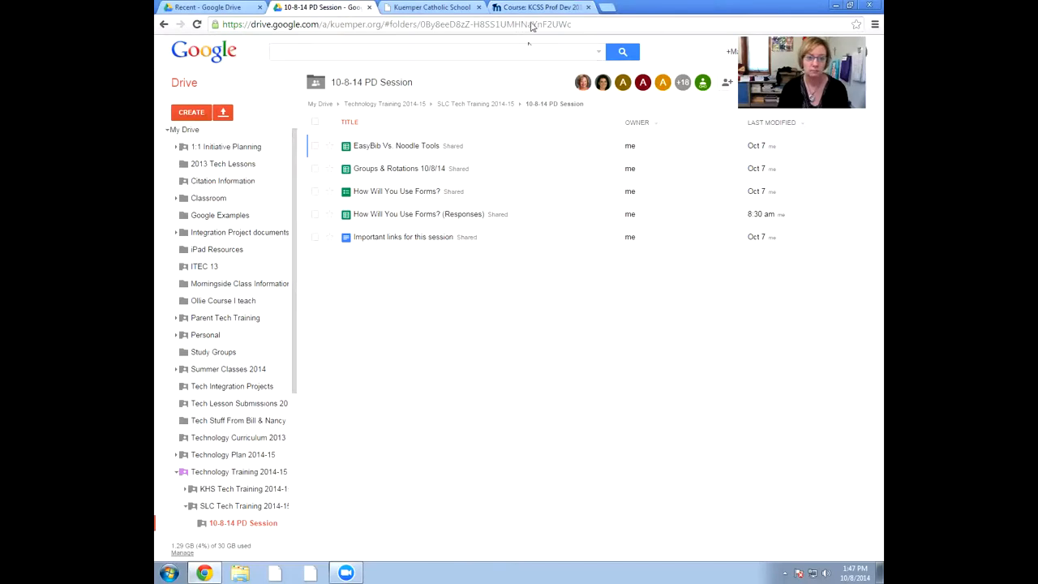
left_click(679, 25)
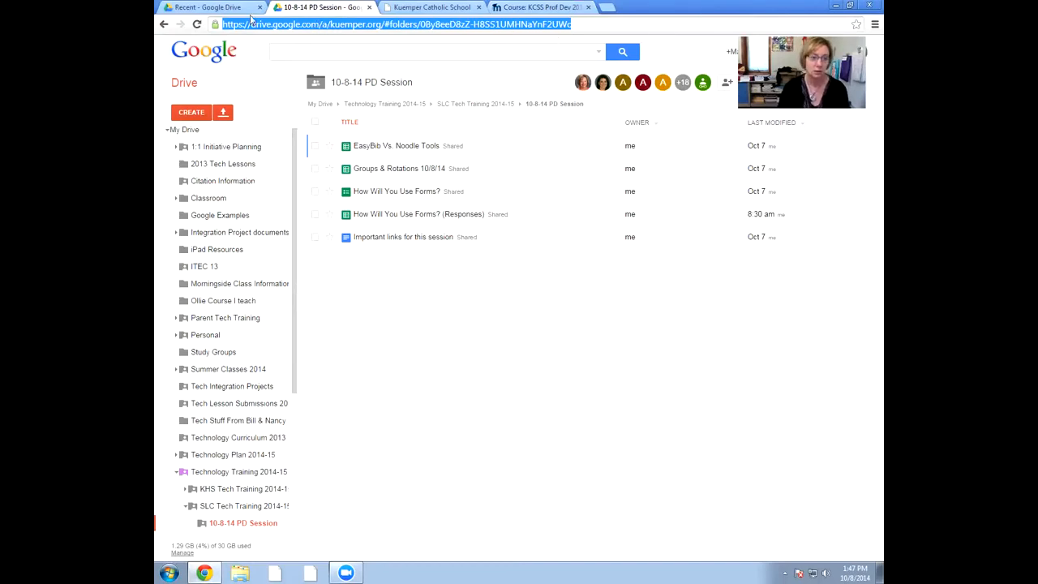
Shrink and reposition the browser window, and open the Teacher PD 2014-15 quick link on the Kuemper Catholic School site.
left_click(853, 7)
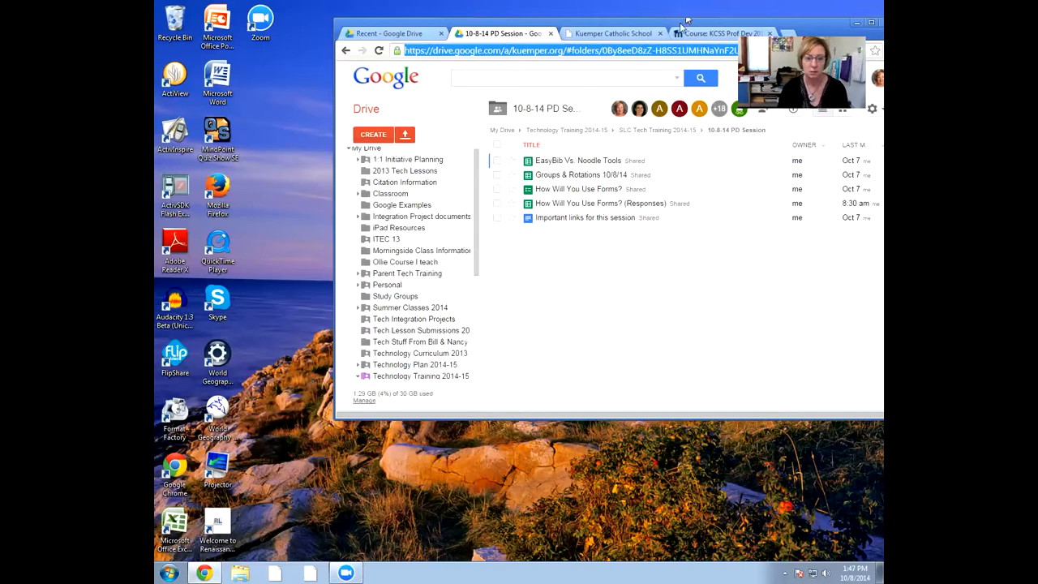
left_click_drag(685, 20, 560, 64)
left_click(490, 77)
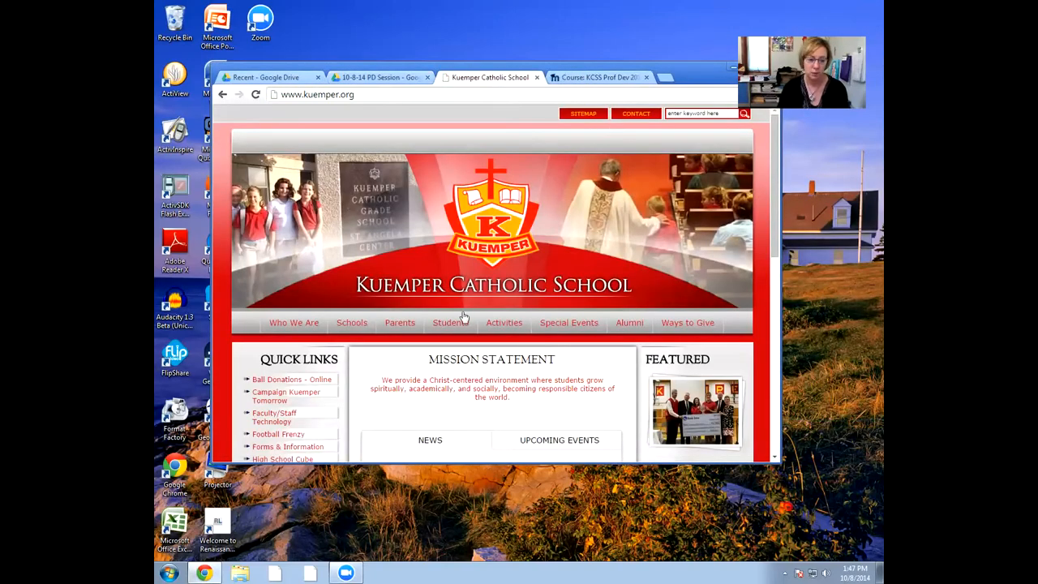
scroll(345, 340, "down", 3)
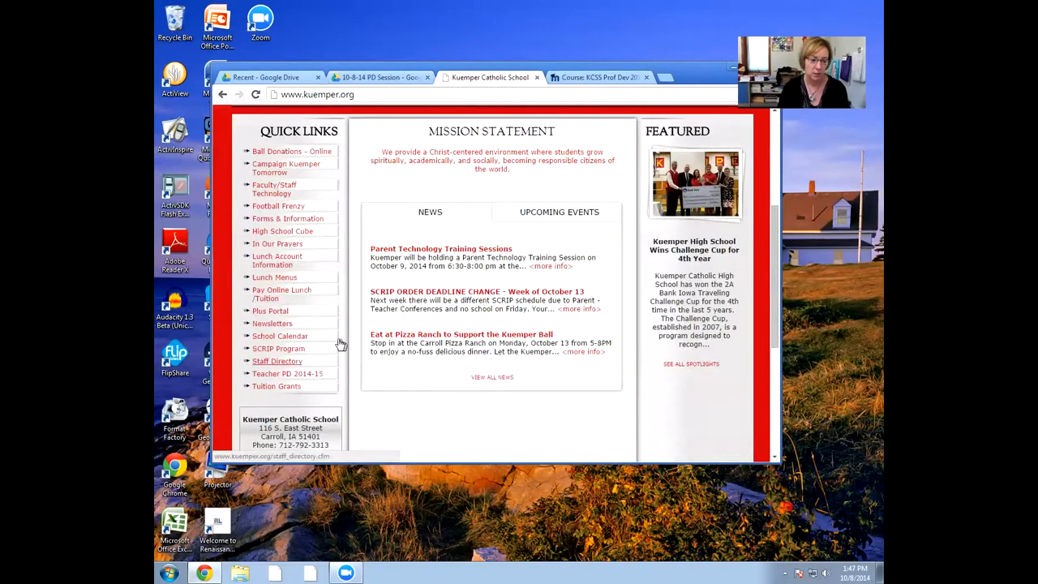
left_click(285, 375)
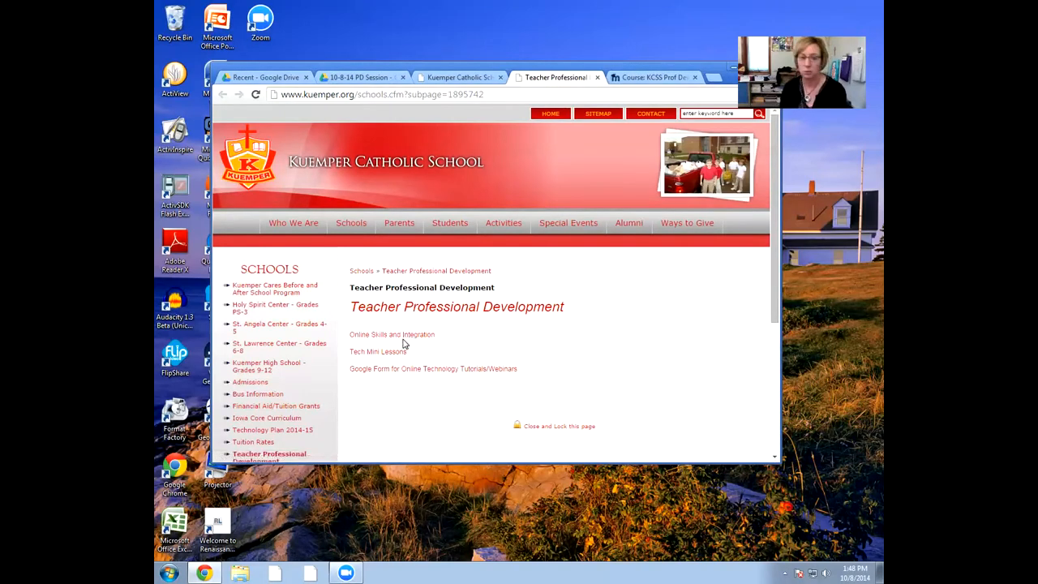
Return to the Moodle course in a maximized window and view the SLC Exit Slip Forum Oct. 8, 2015.
left_click(638, 79)
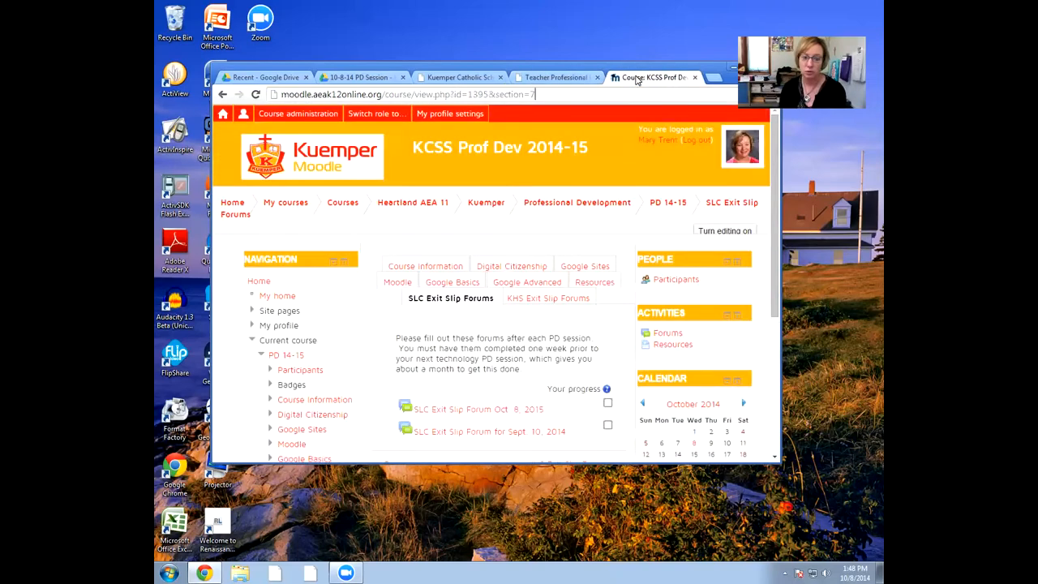
left_click_drag(744, 75, 702, 94)
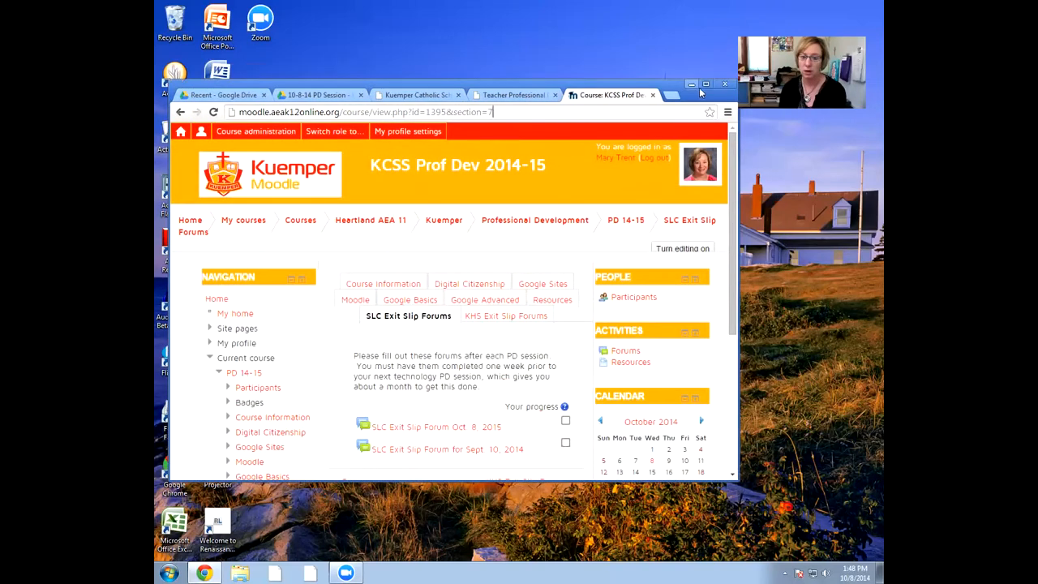
left_click(706, 84)
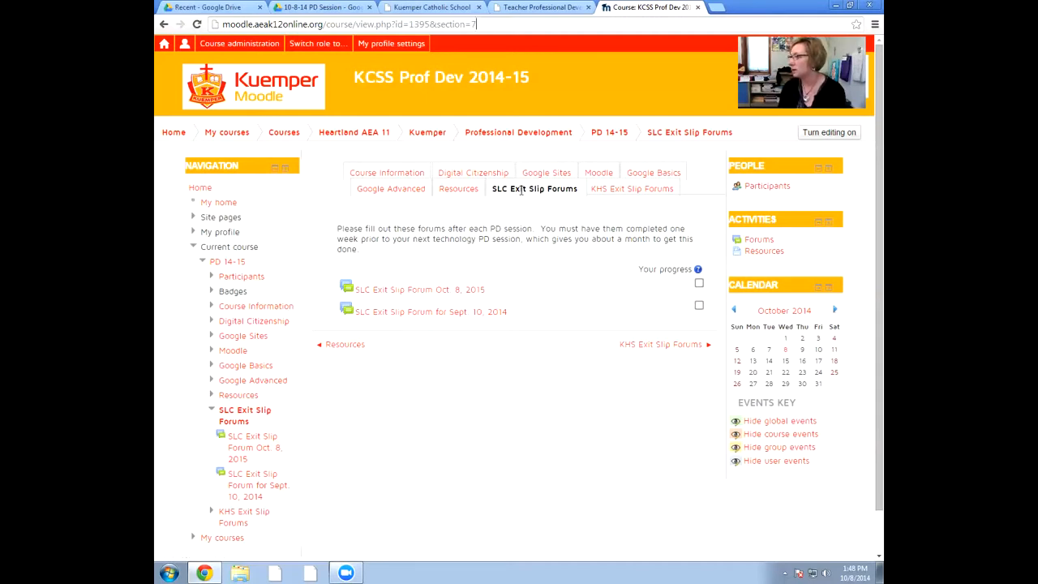
left_click(442, 294)
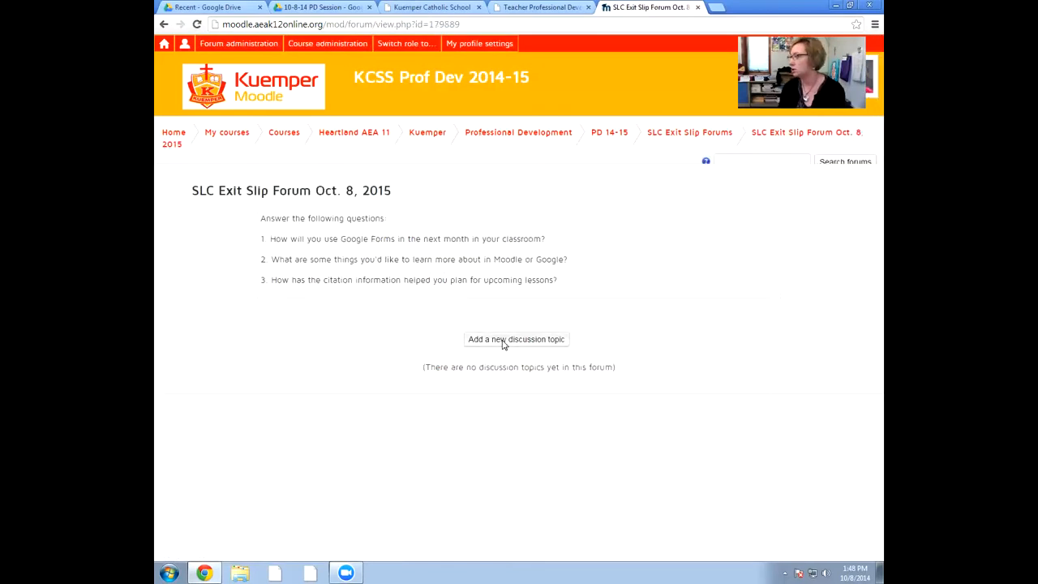
Go back to the PD 14-15 course and look through the Google Basics section's session materials.
left_click(620, 139)
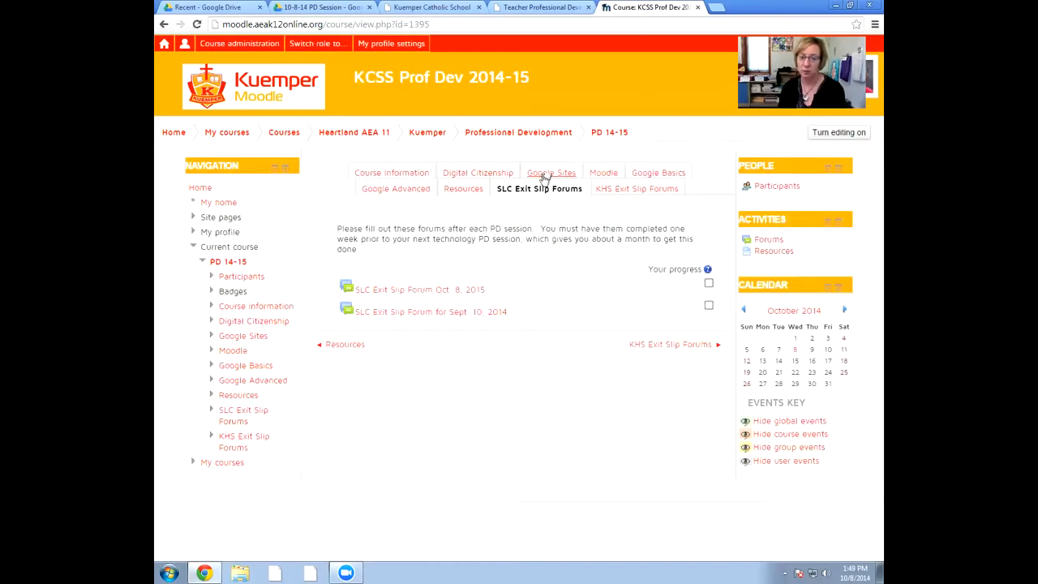
left_click(640, 173)
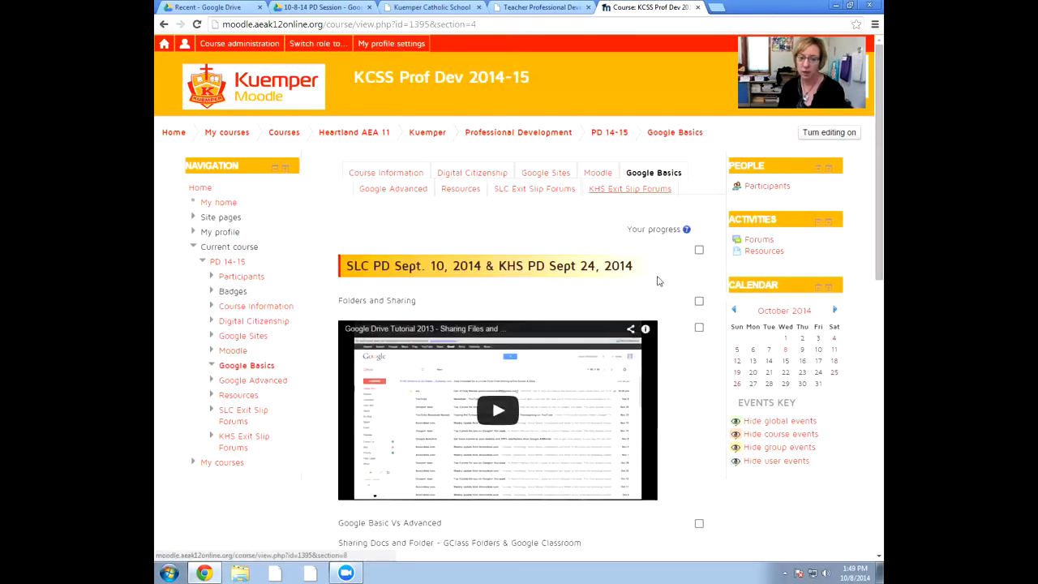
scroll(659, 302, "down", 3)
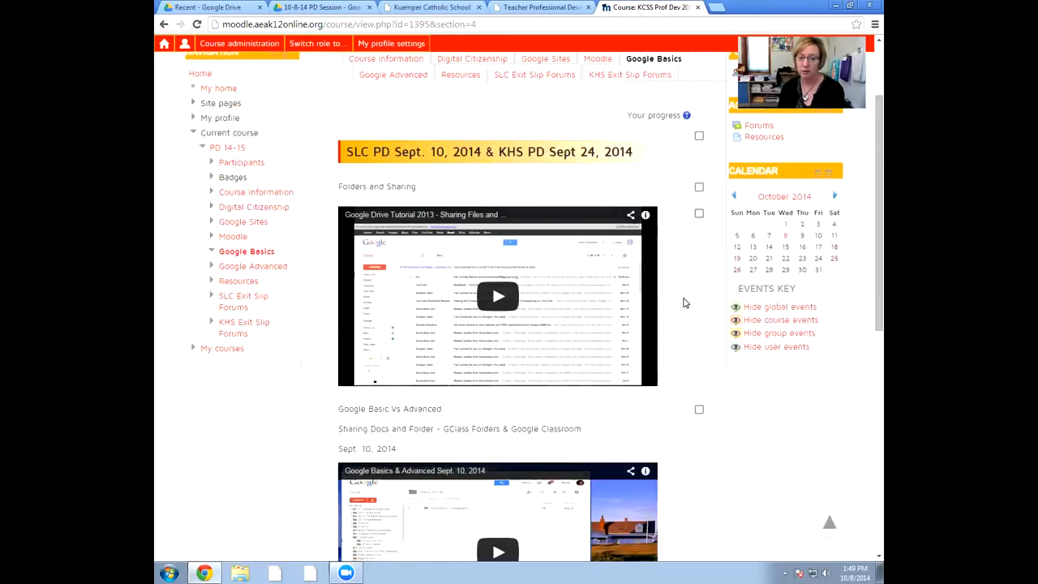
scroll(684, 303, "down", 1)
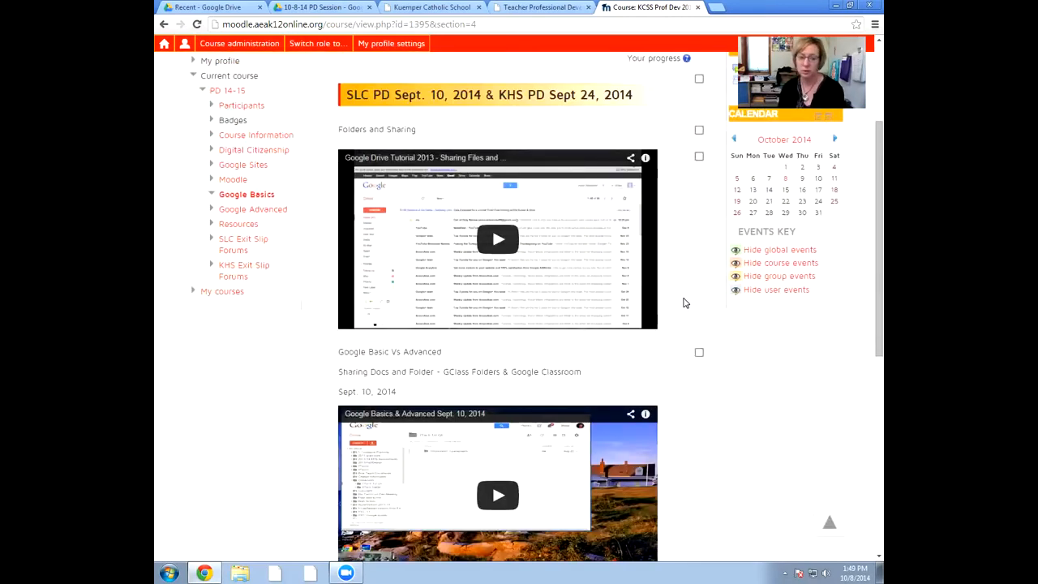
scroll(684, 303, "down", 4)
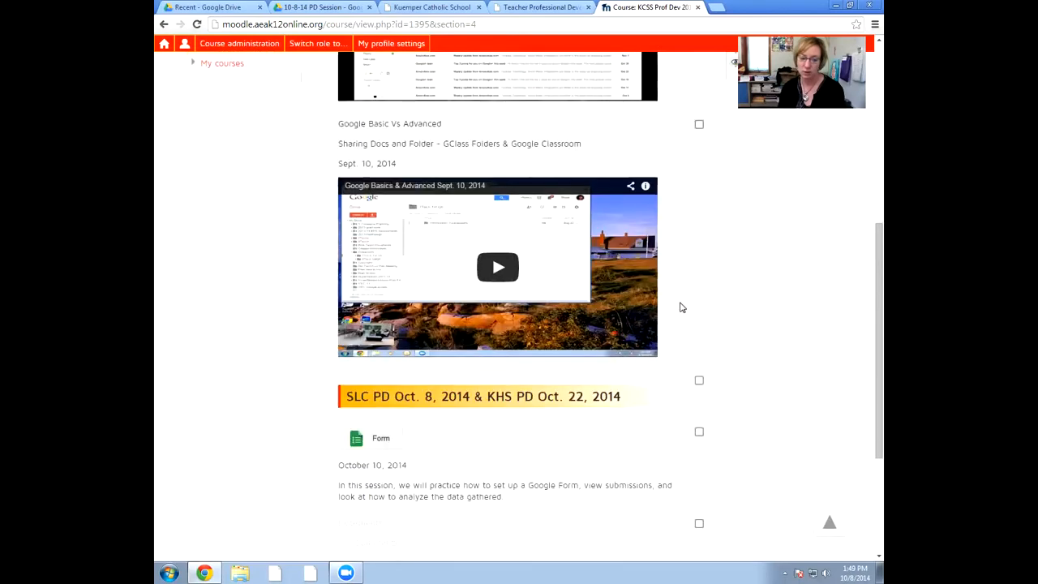
scroll(681, 307, "down", 3)
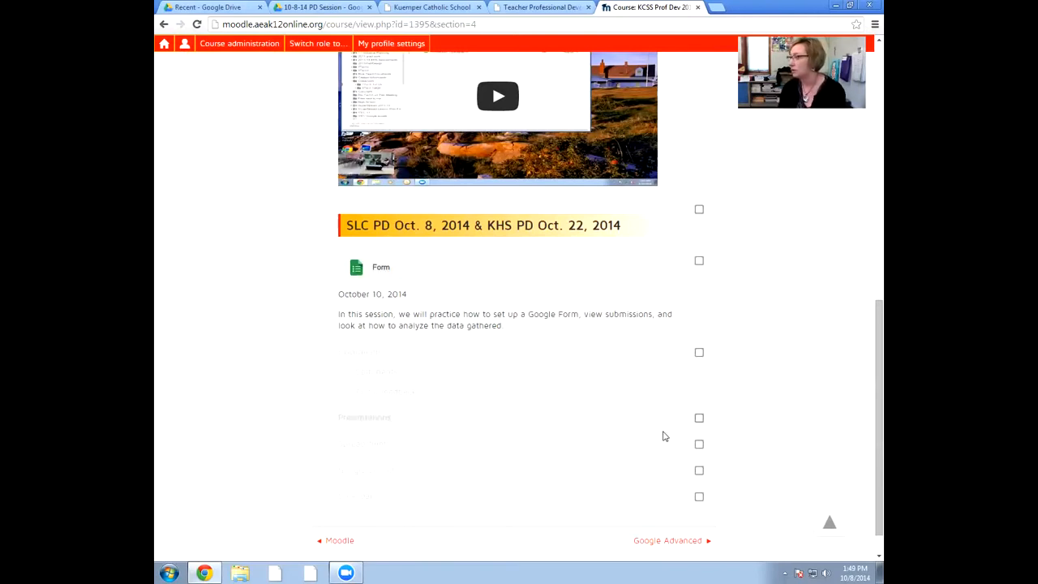
scroll(662, 436, "up", 15)
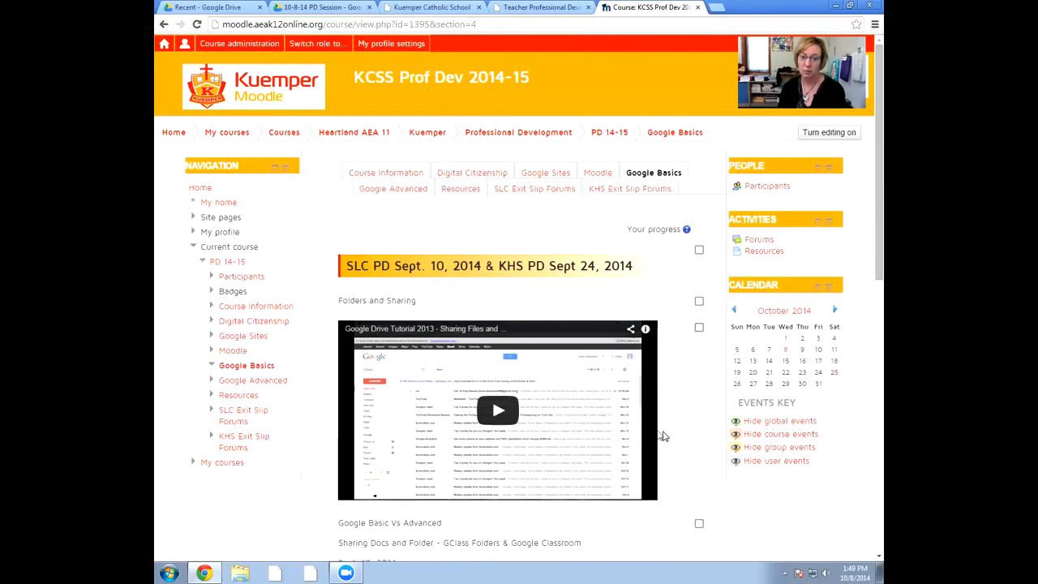
Look through the Google Advanced section, including its SLC PD Oct. 8, 2014 & KHS PD Oct. 22, 2014 materials.
left_click(396, 190)
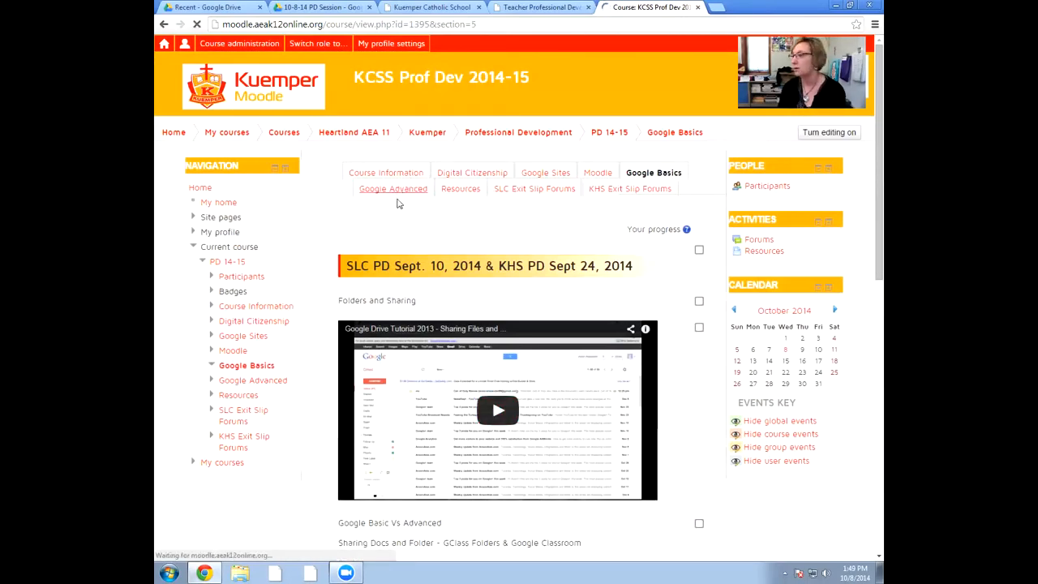
scroll(700, 351, "down", 5)
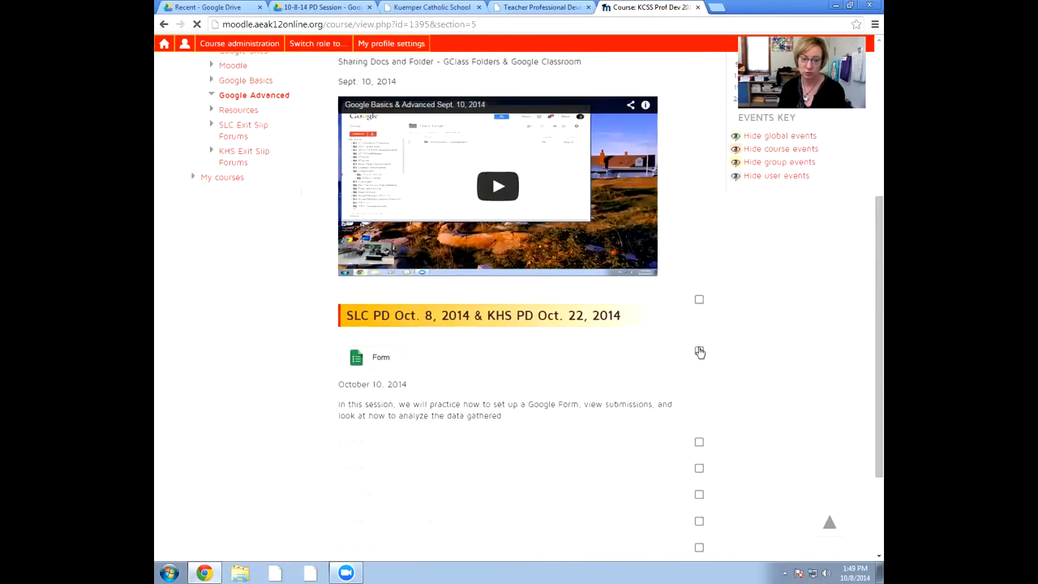
scroll(701, 351, "up", 4)
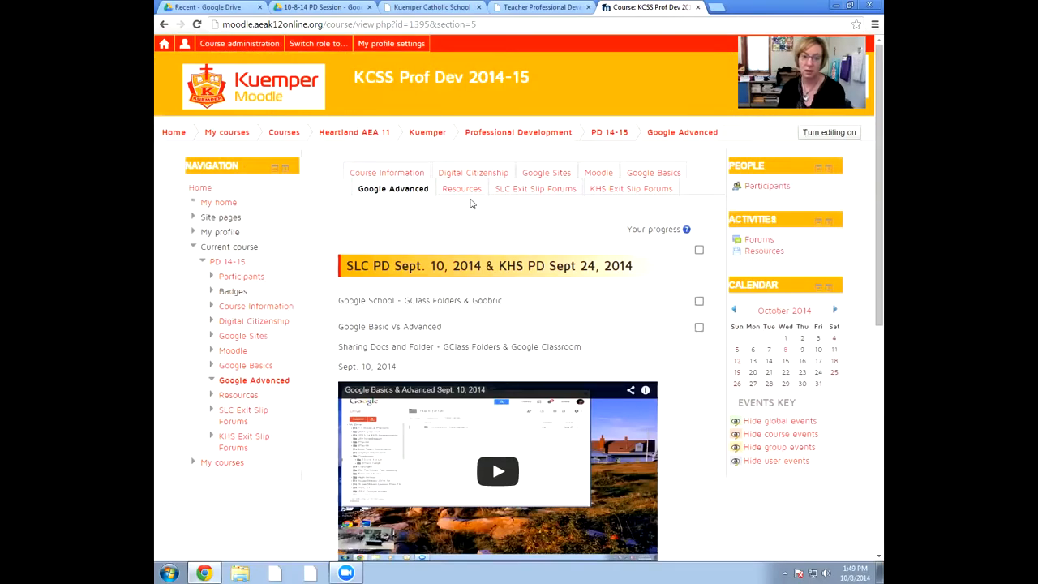
Switch to the recent files in Google Drive and create a new form.
left_click(232, 8)
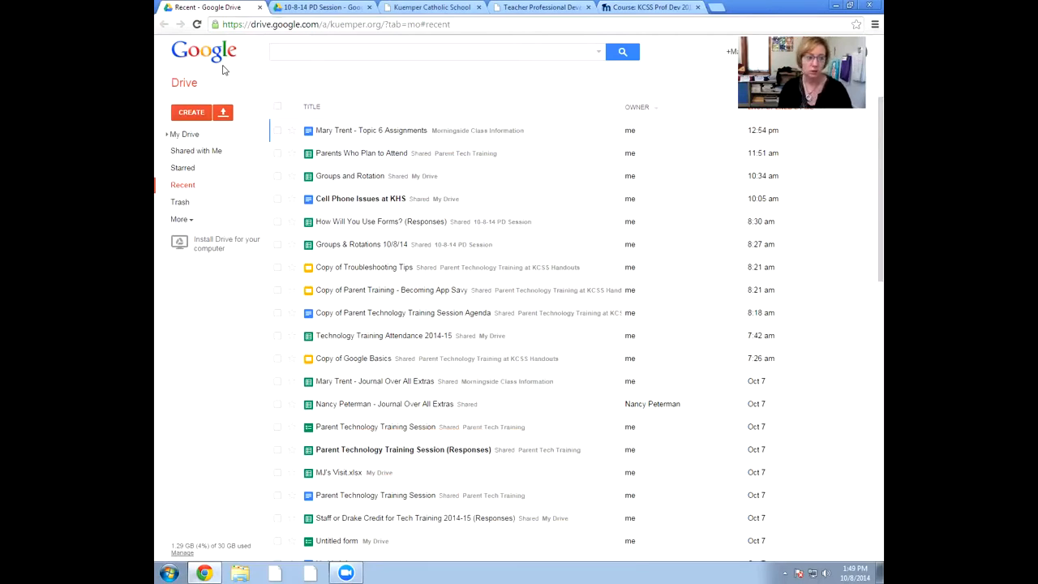
left_click(190, 114)
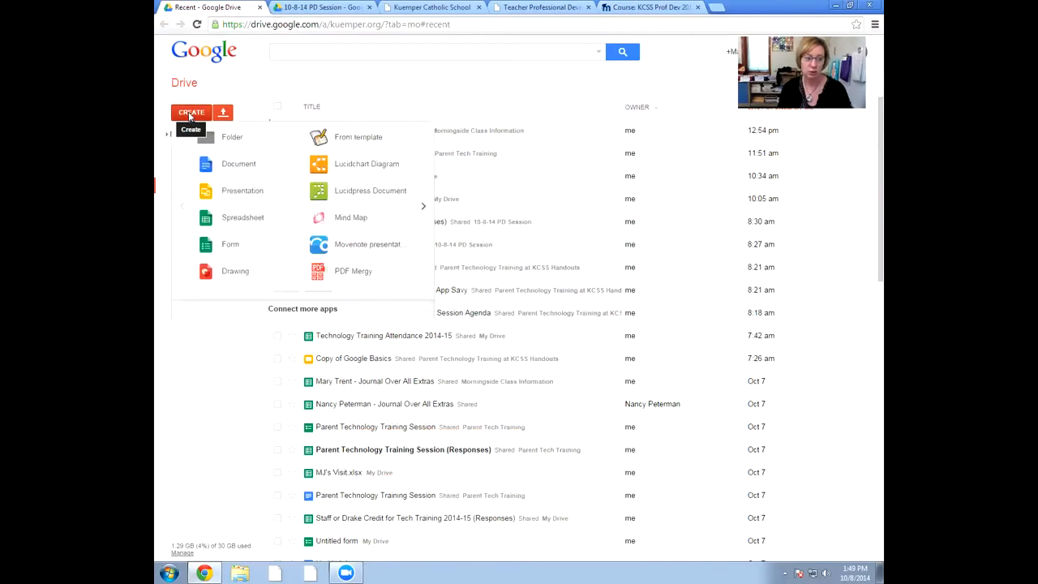
left_click(231, 247)
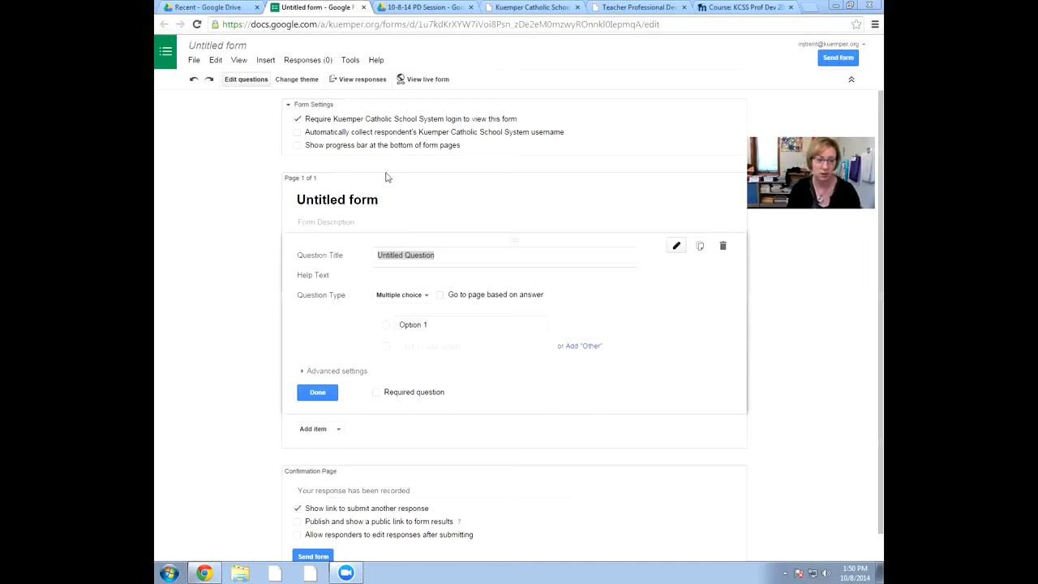
Replace the form's title with "Email Addresses".
left_click(384, 197)
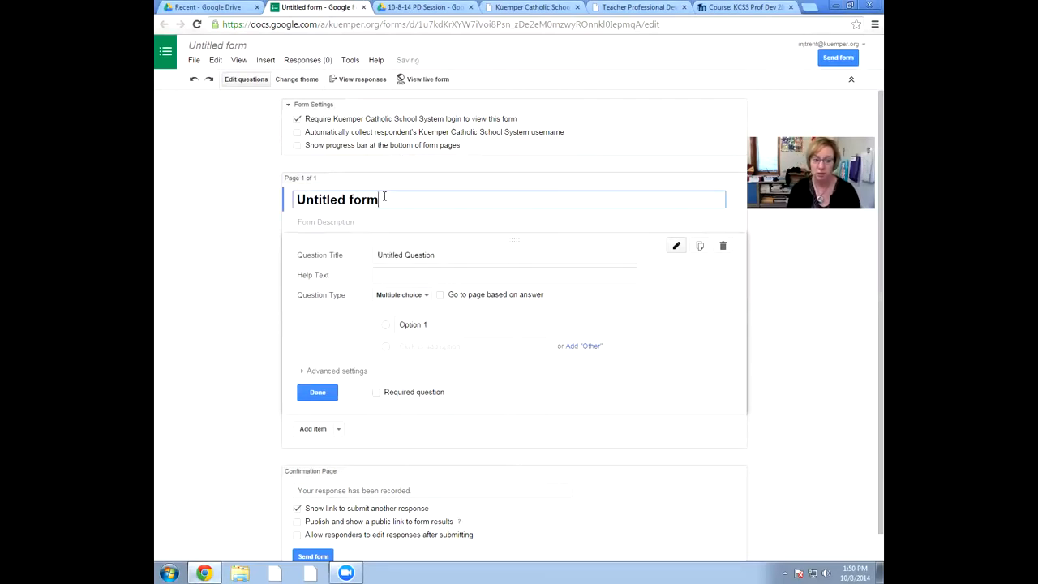
left_click_drag(386, 199, 264, 195)
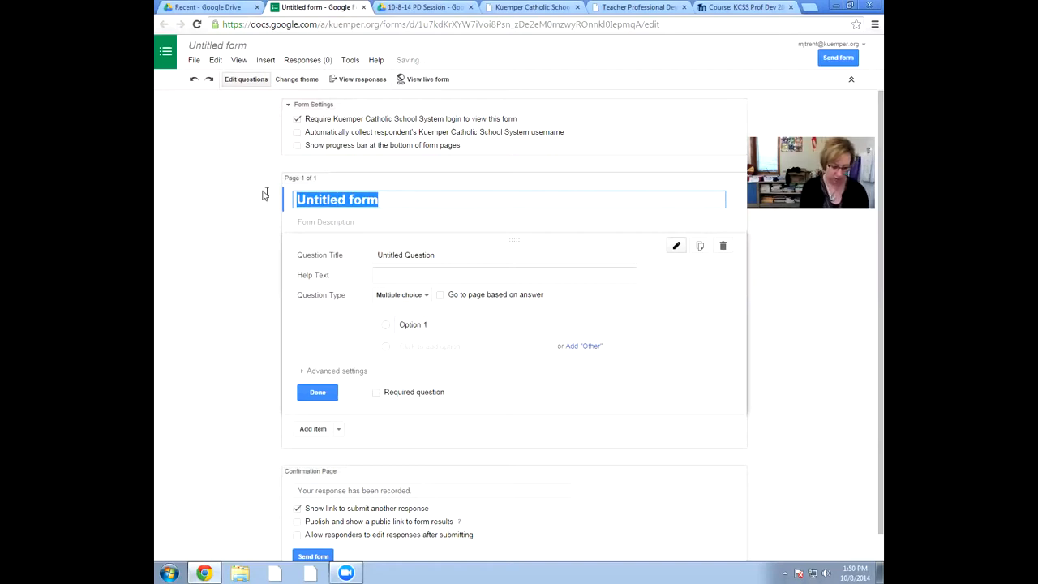
type("Email A")
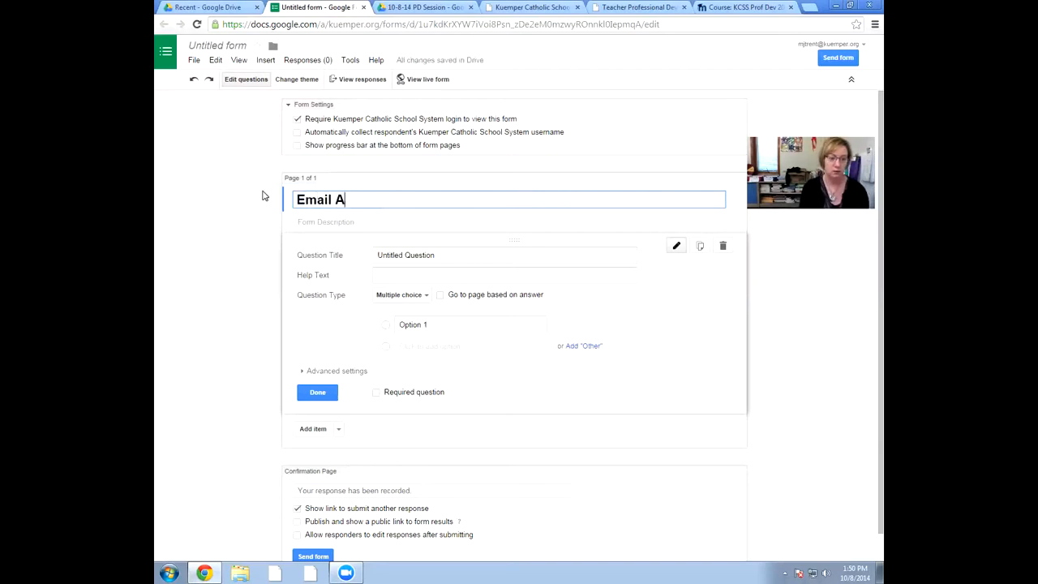
type("ddresses")
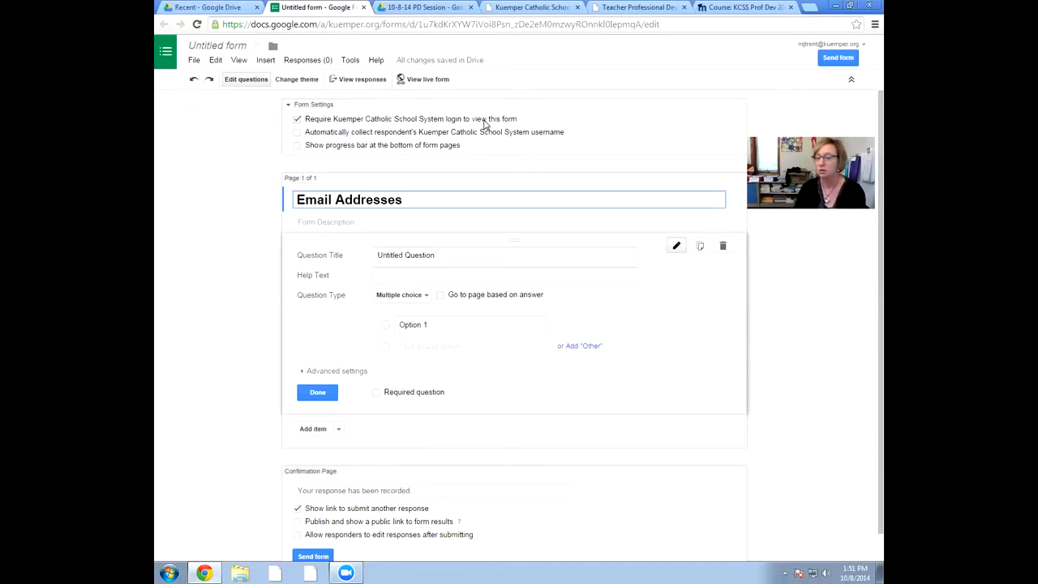
Turn off the form setting that requires a Kuemper Catholic School System login to view the form.
left_click(295, 119)
left_click(392, 323)
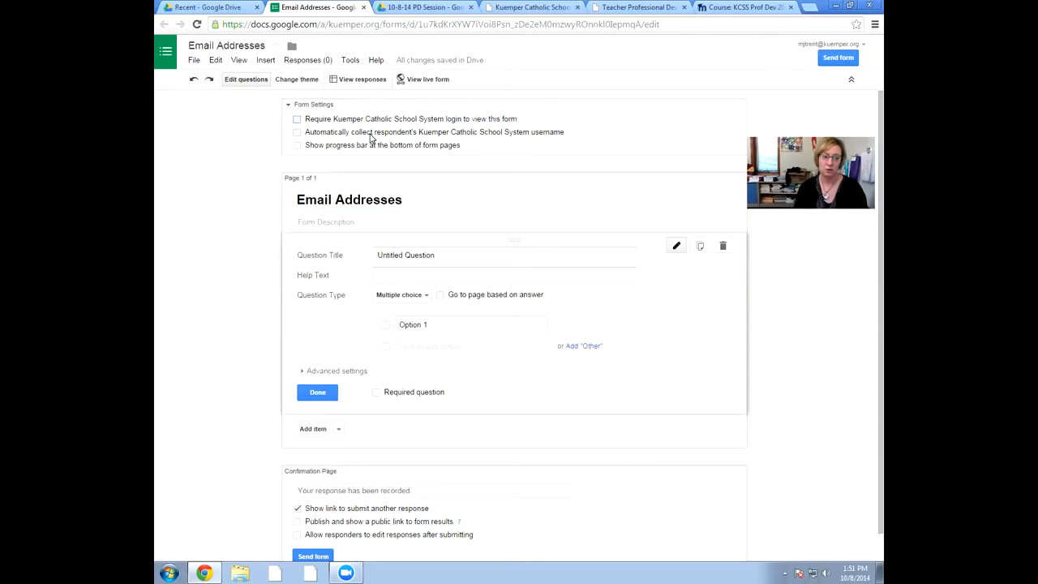
scroll(481, 204, "down", 1)
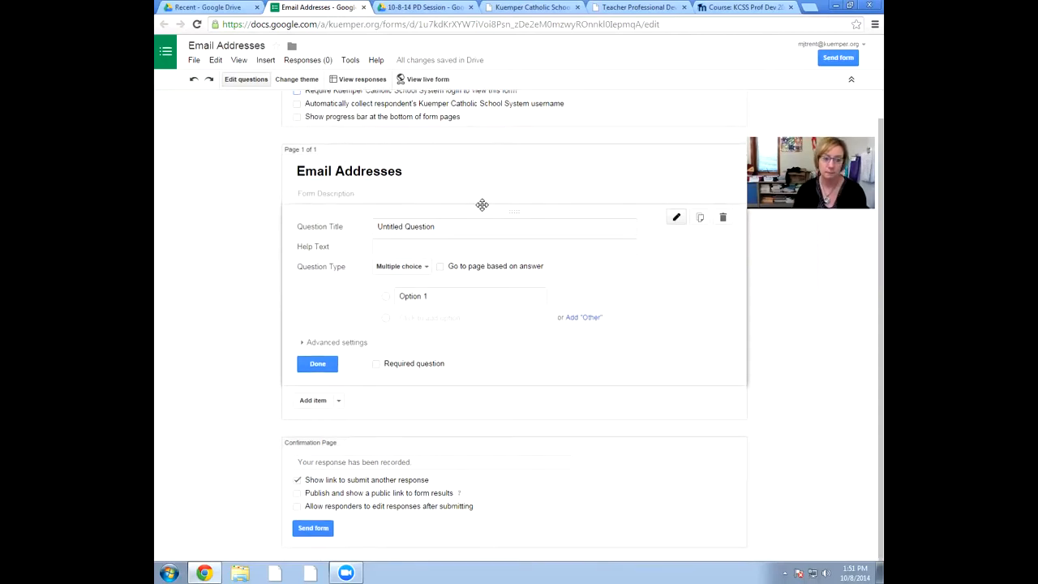
scroll(482, 205, "up", 1)
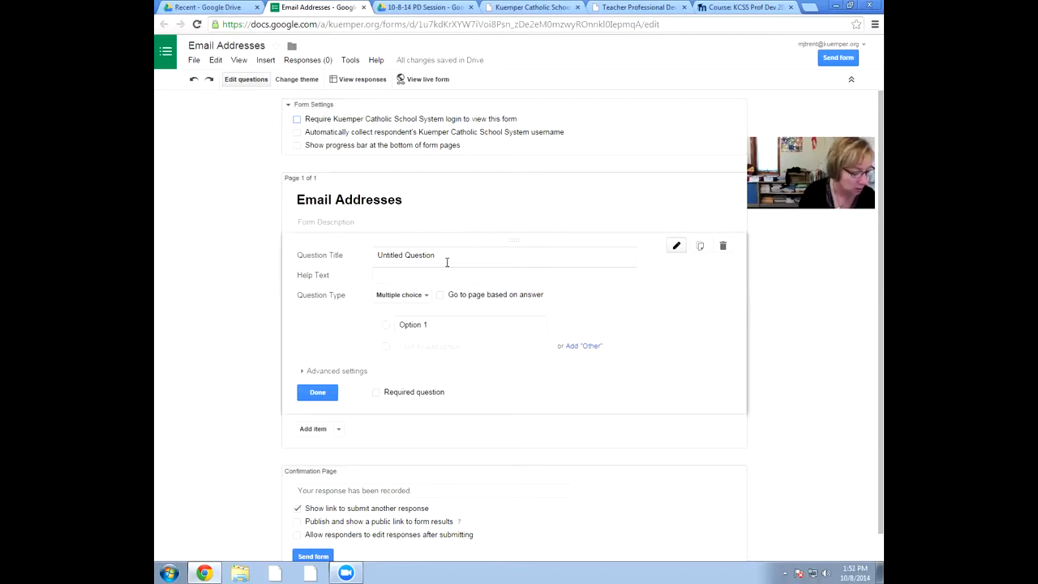
Enter "Directions" as the form's description beneath the Email Addresses title.
scroll(447, 262, "down", 1)
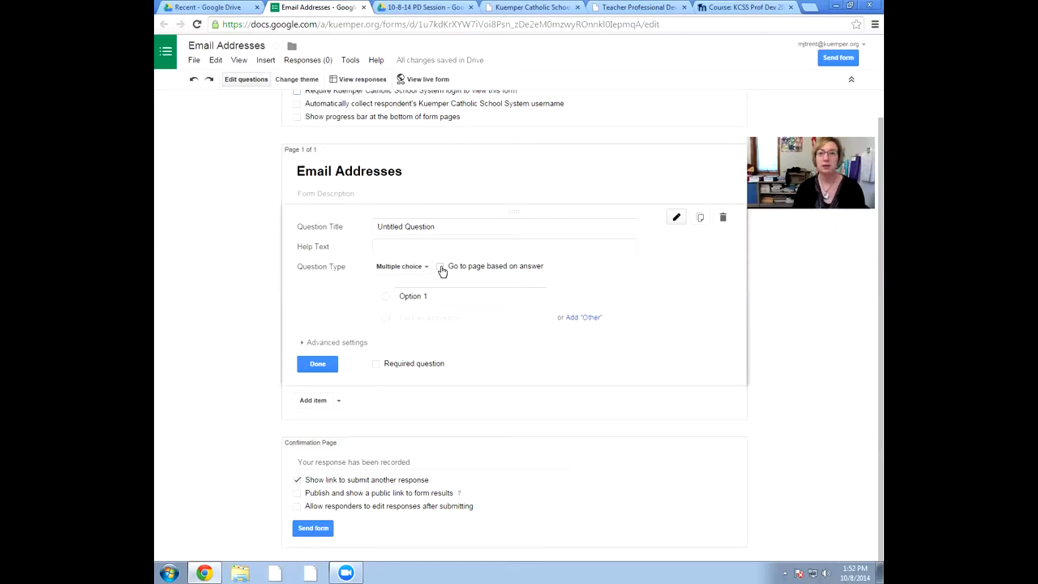
left_click(433, 227)
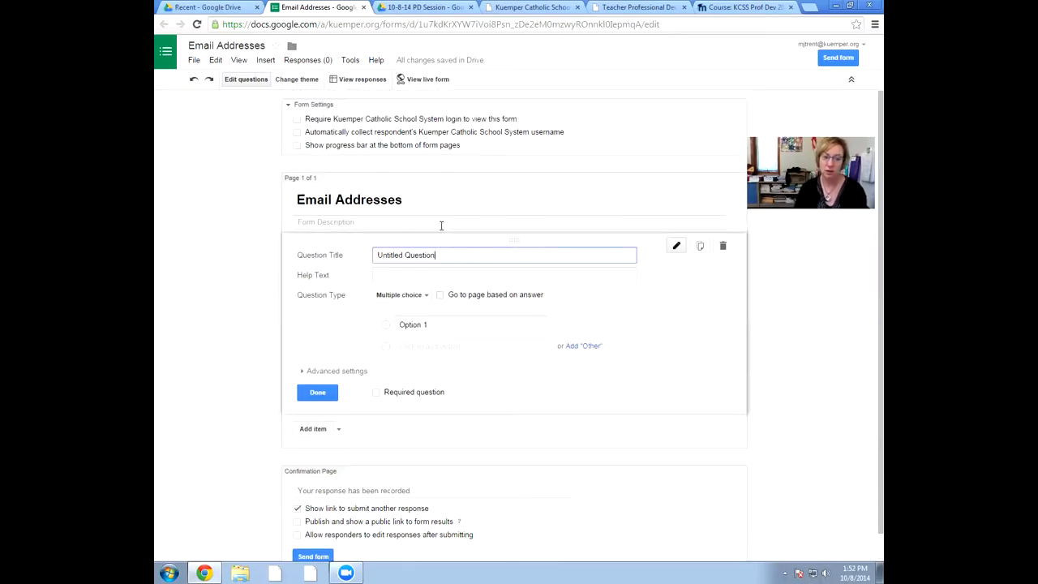
left_click(344, 222)
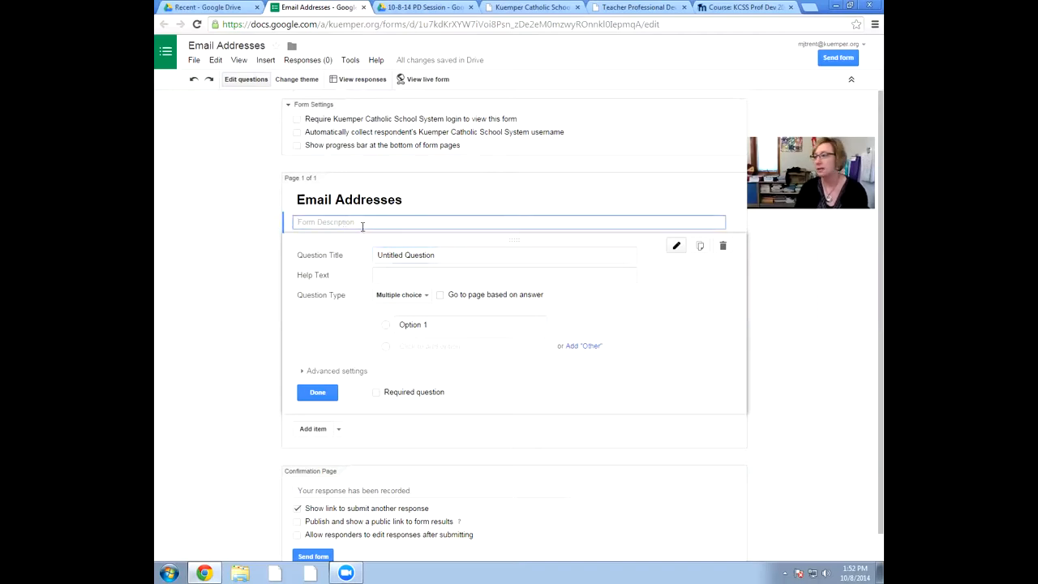
type("Direc")
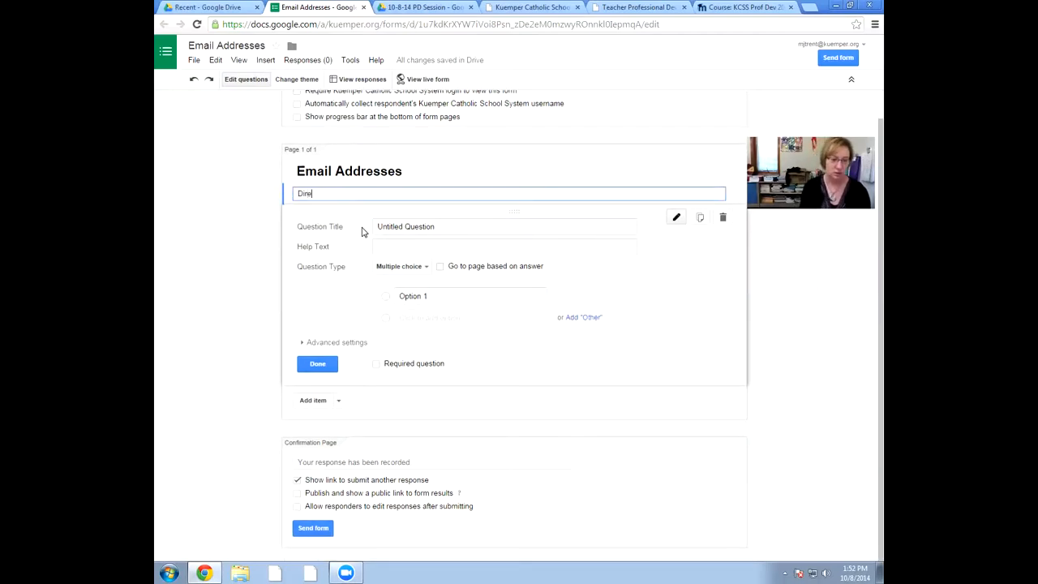
key("BackSpace")
key("BackSpace")
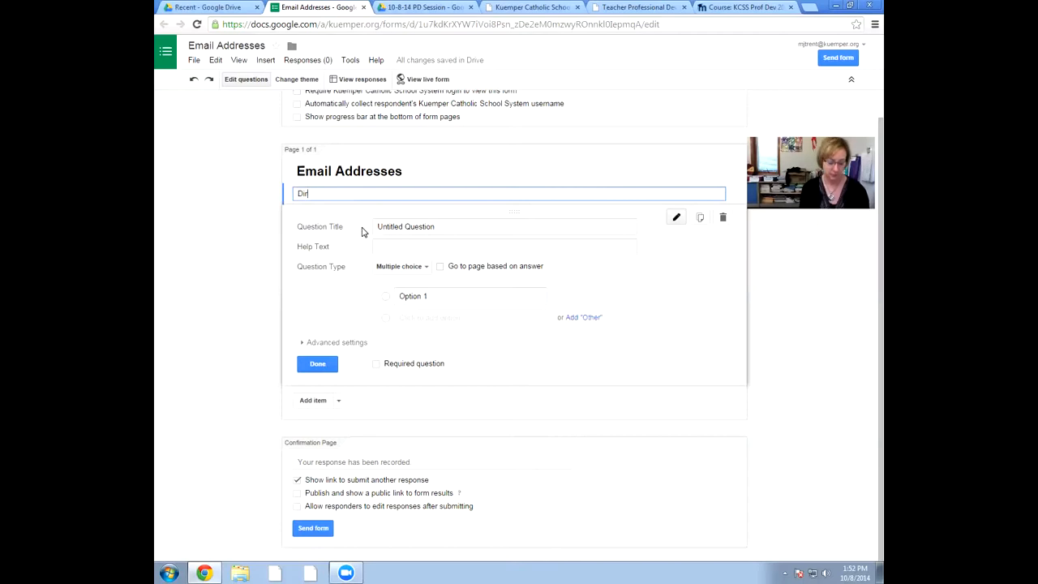
type("ections")
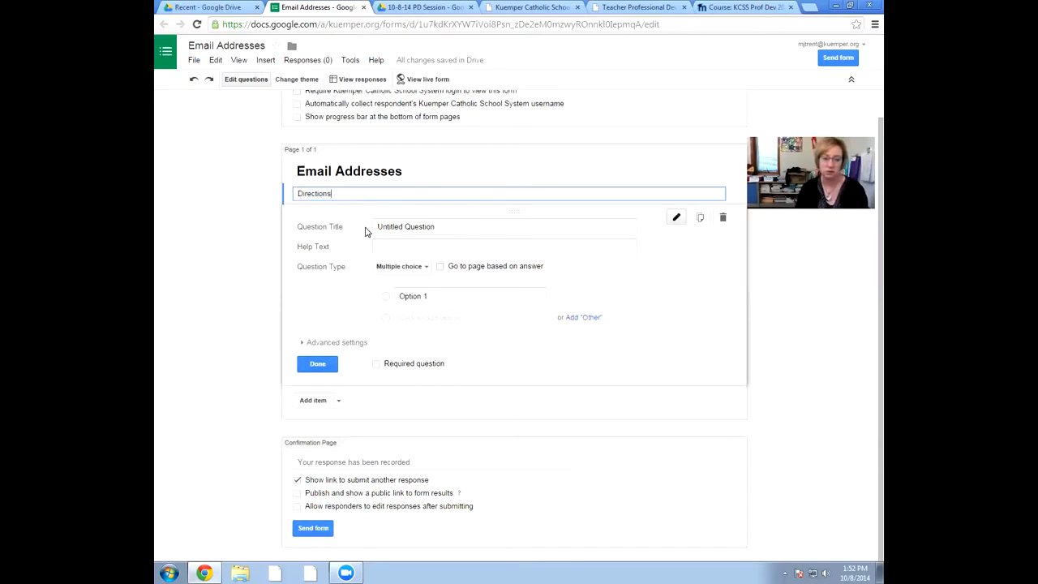
Replace the first question's placeholder title with "Name:".
left_click(445, 228)
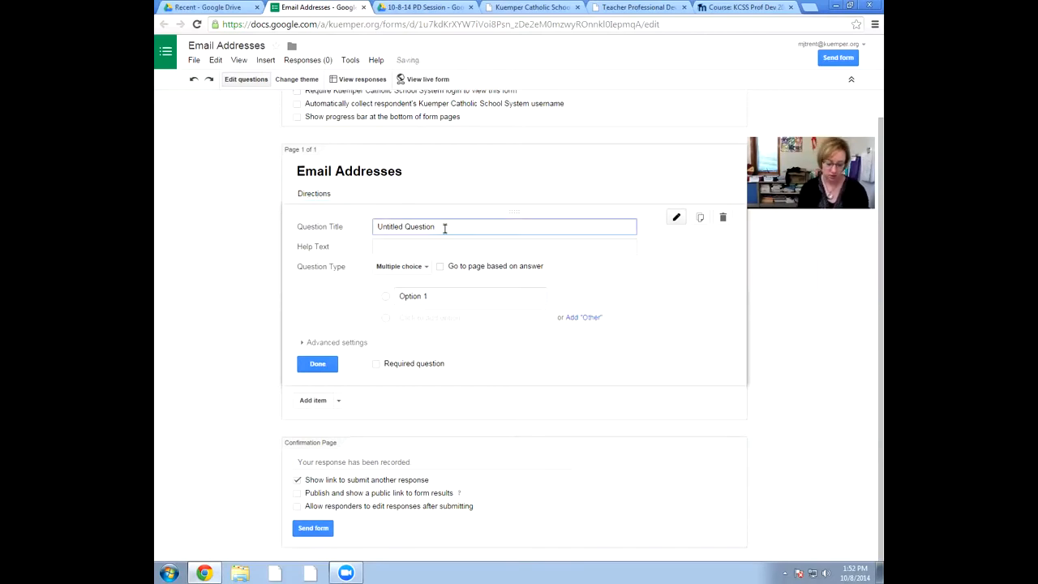
key("BackSpace")
key("BackSpace")
key("BackSpace")
key("BackSpace")
key("BackSpace")
key("BackSpace")
key("BackSpace")
key("BackSpace")
key("BackSpace")
key("BackSpace")
key("BackSpace")
key("BackSpace")
key("BackSpace")
key("BackSpace")
key("BackSpace")
key("BackSpace")
key("BackSpace")
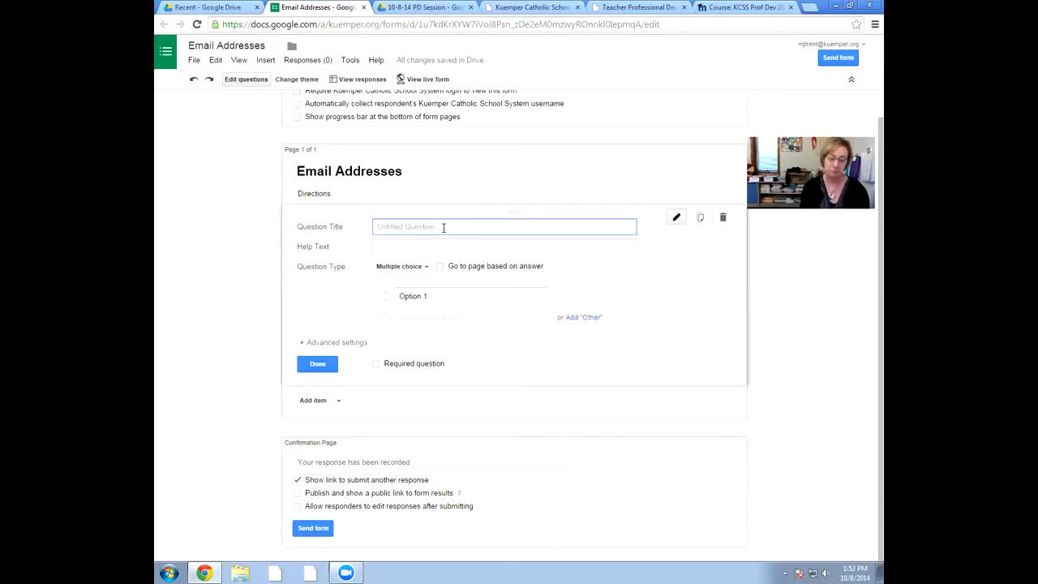
type("Name:")
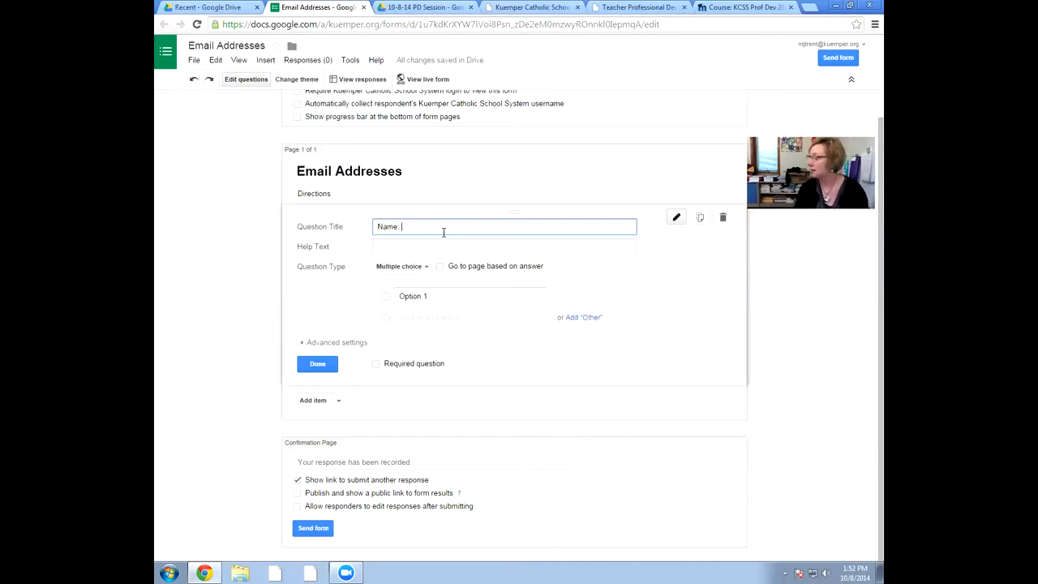
Set the Name question's type to Text, make it required and finish editing it.
left_click(418, 273)
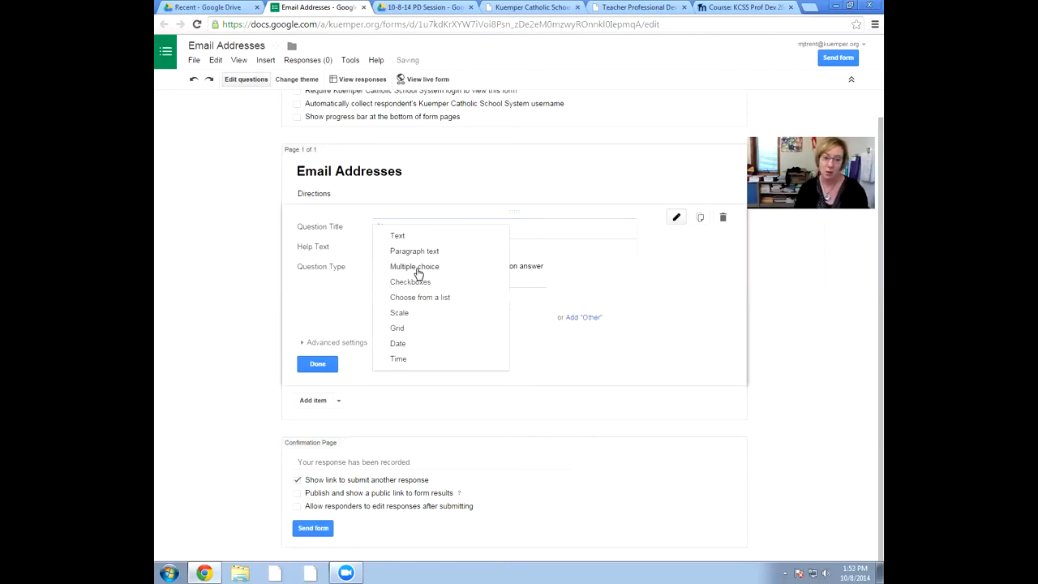
left_click(416, 269)
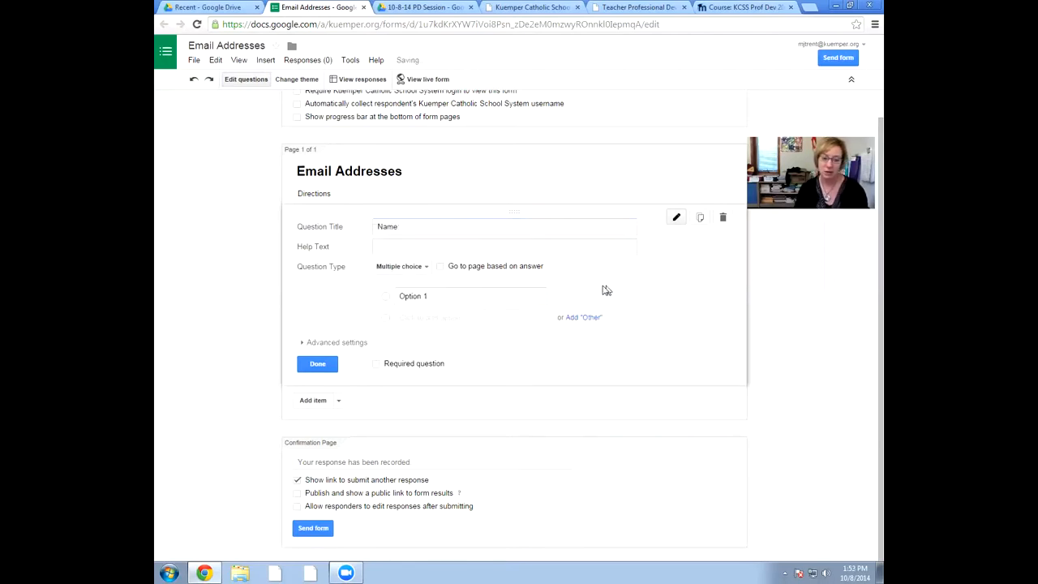
left_click(429, 269)
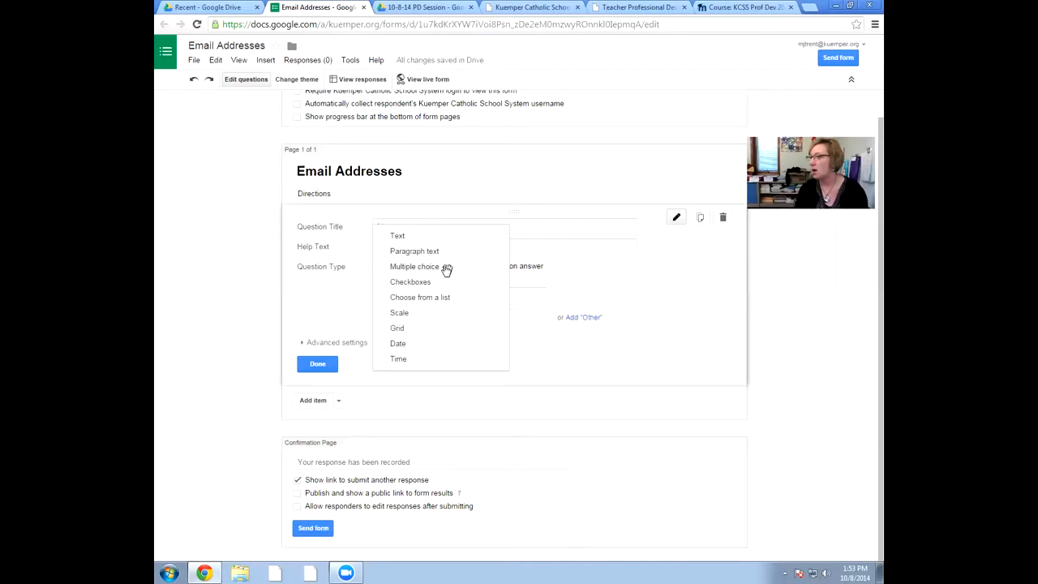
left_click(618, 280)
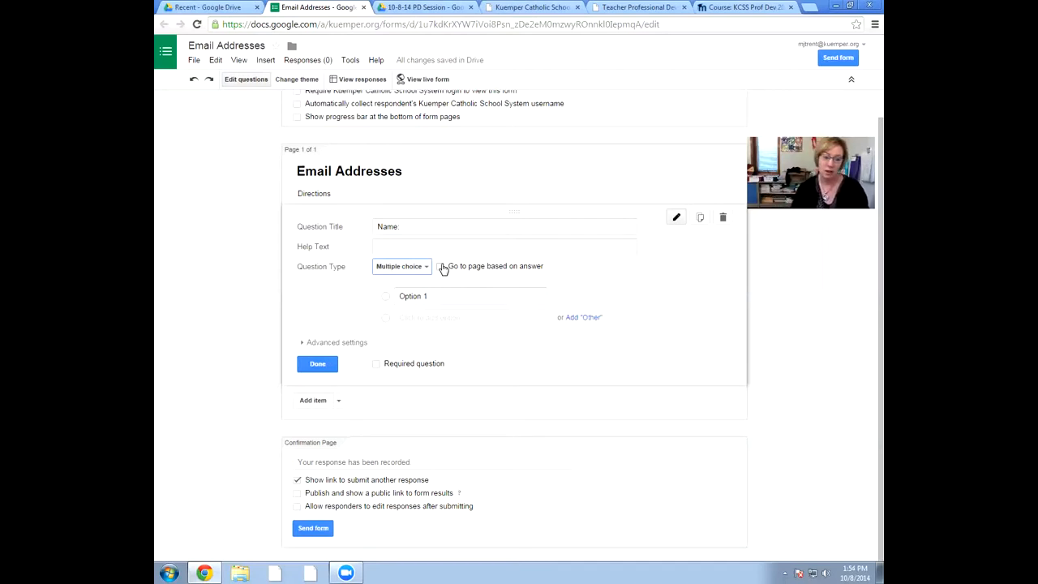
left_click(423, 267)
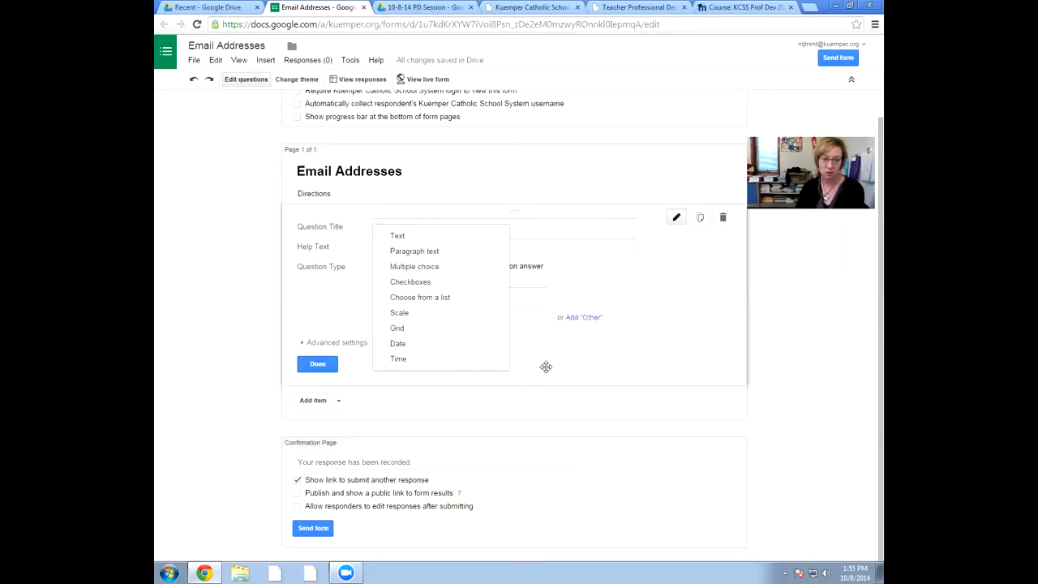
left_click(405, 239)
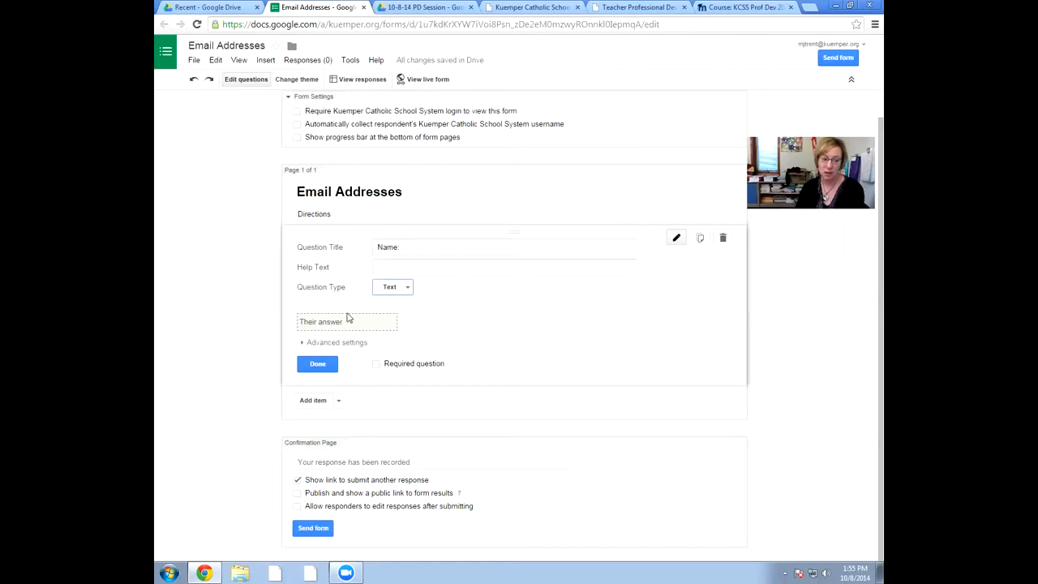
left_click(377, 365)
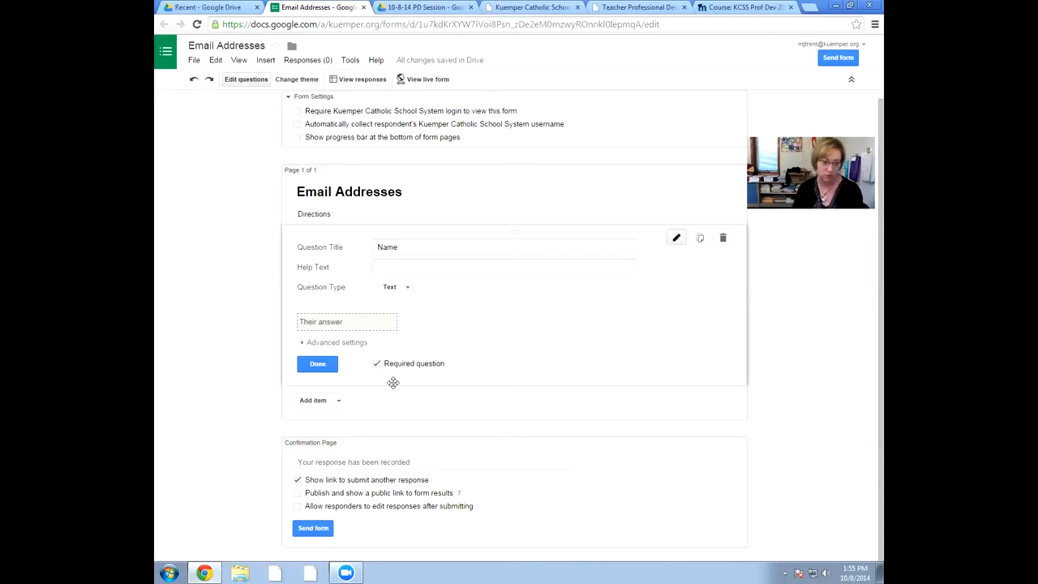
left_click(318, 365)
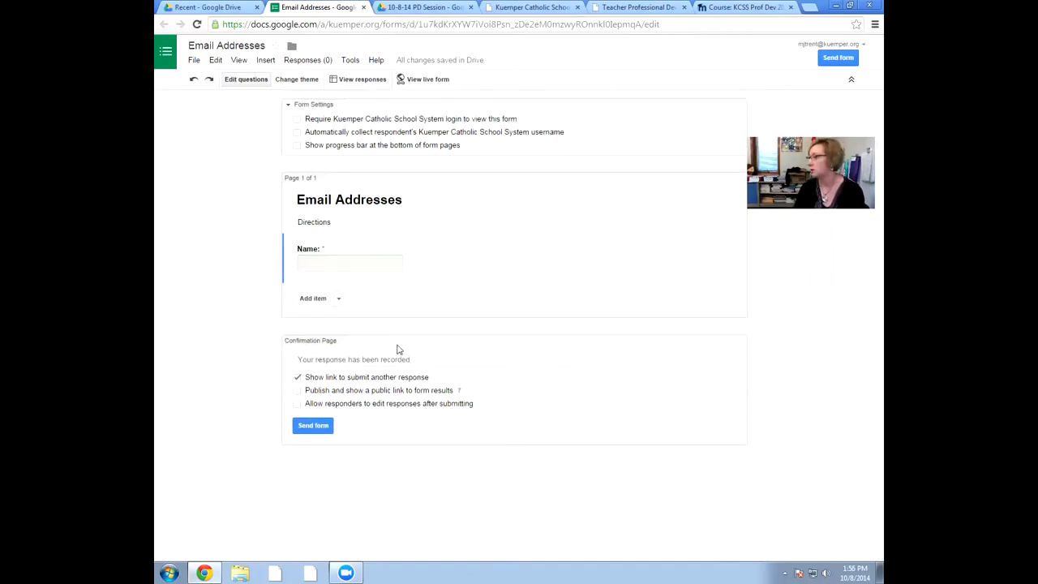
Add a required Text question titled "What is your email address?" below the Name question.
left_click(339, 301)
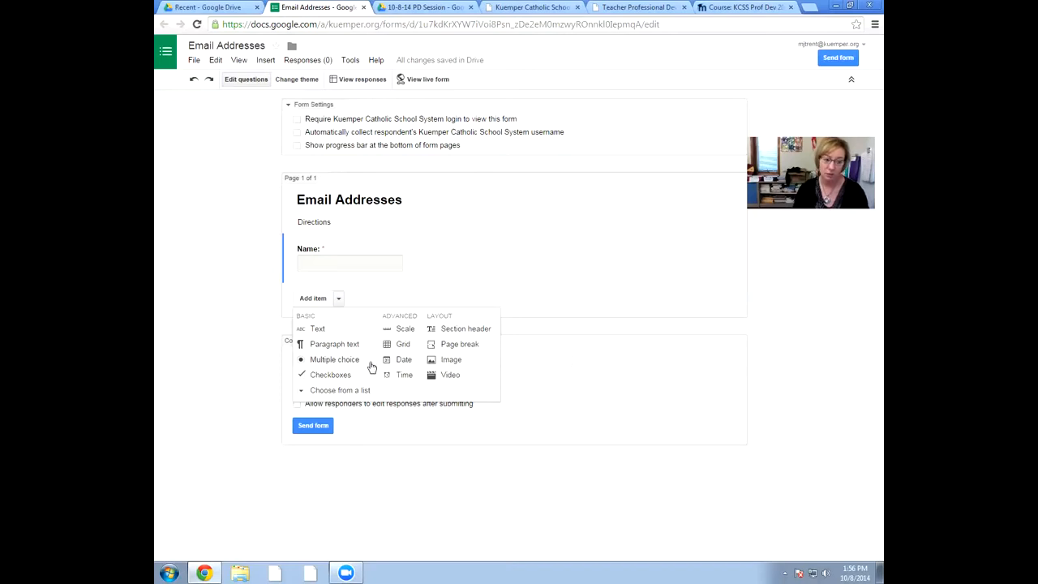
left_click(317, 329)
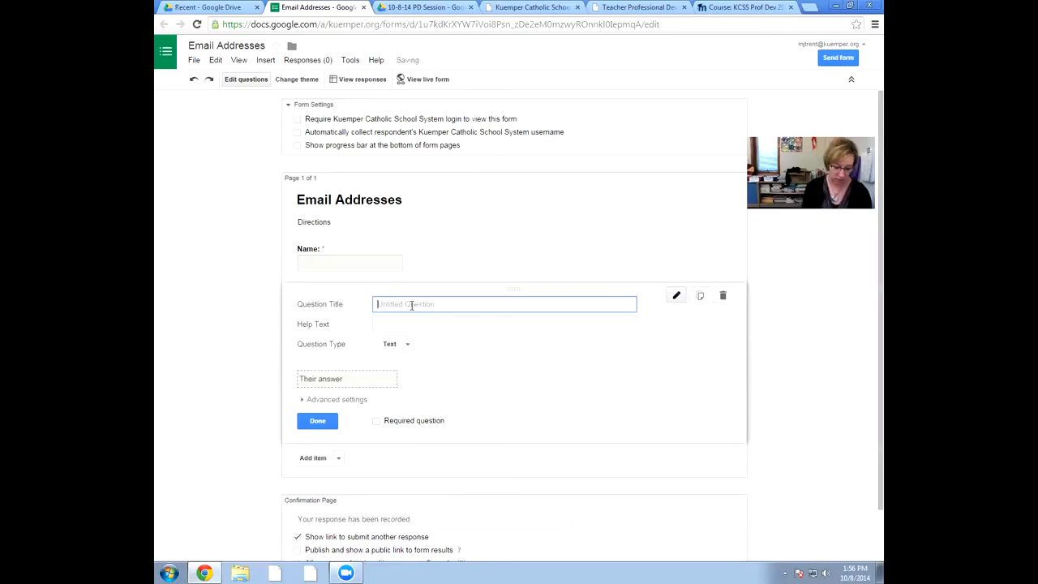
type("What is your")
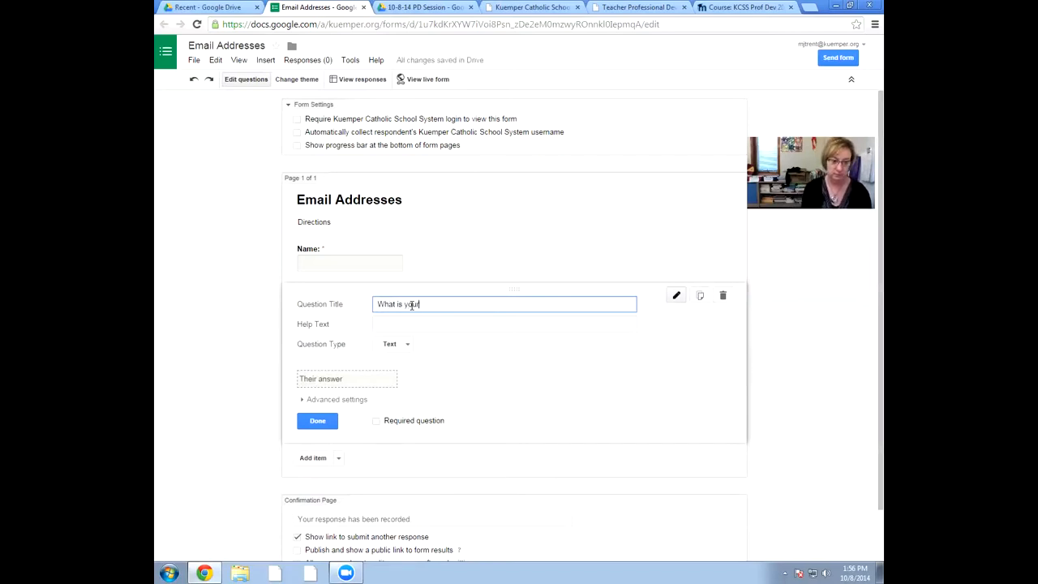
type(" email address?")
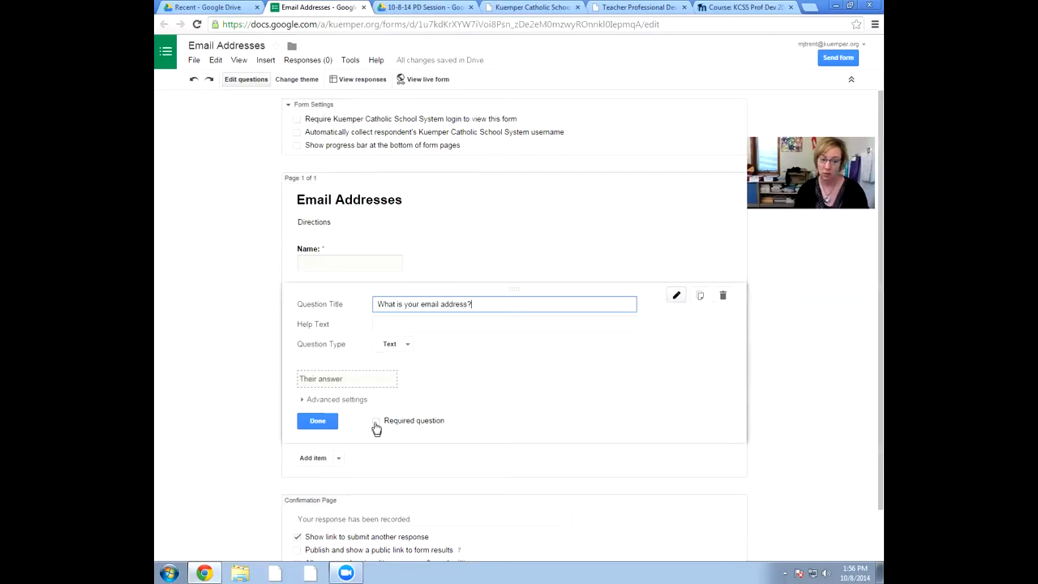
left_click(376, 422)
left_click(318, 421)
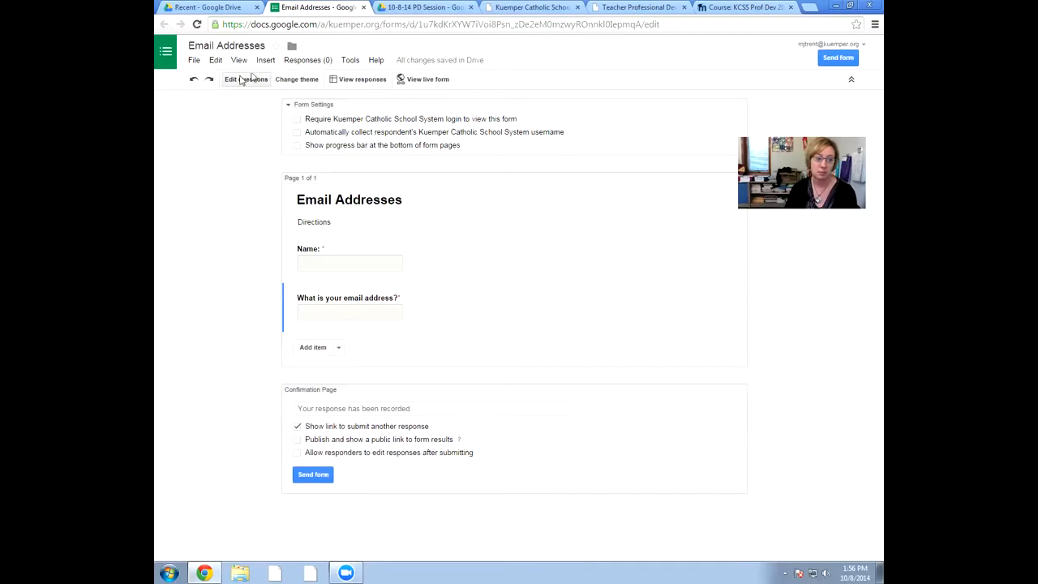
Browse the form themes, try Simple Pink and Science Lab, and apply the Simple Blue theme.
left_click(295, 81)
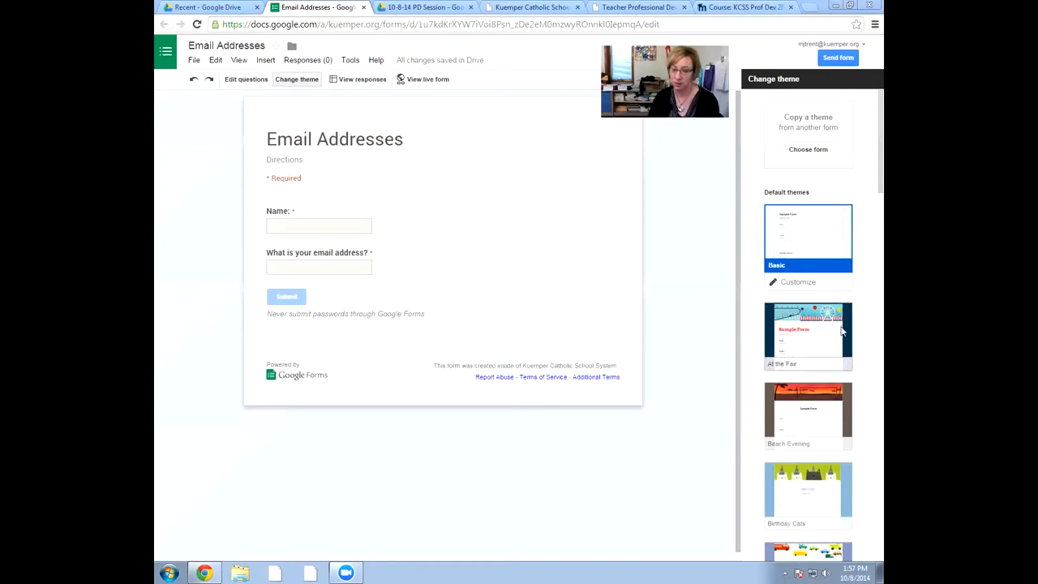
scroll(866, 194, "down", 3)
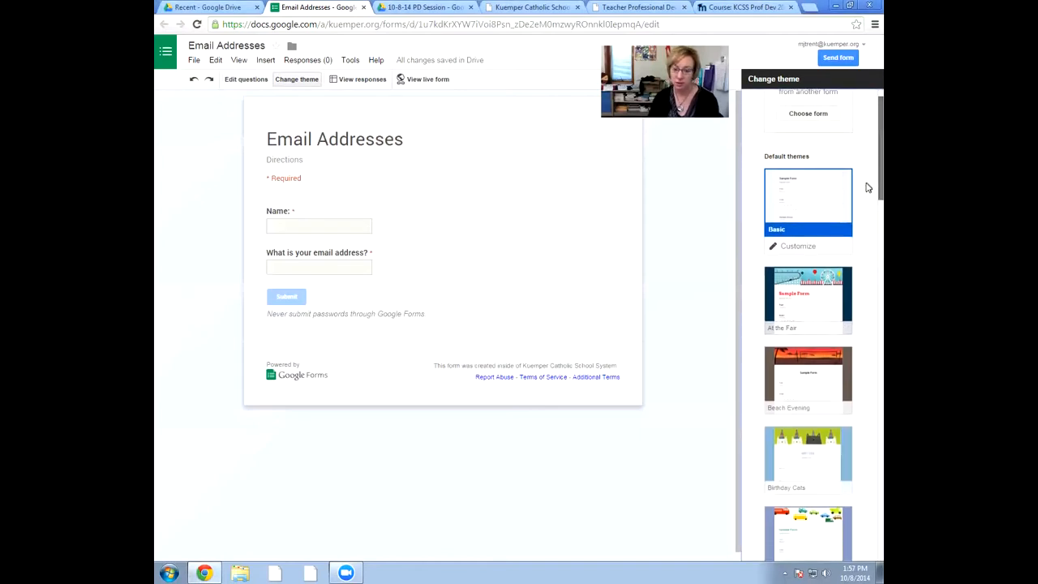
scroll(867, 217, "down", 5)
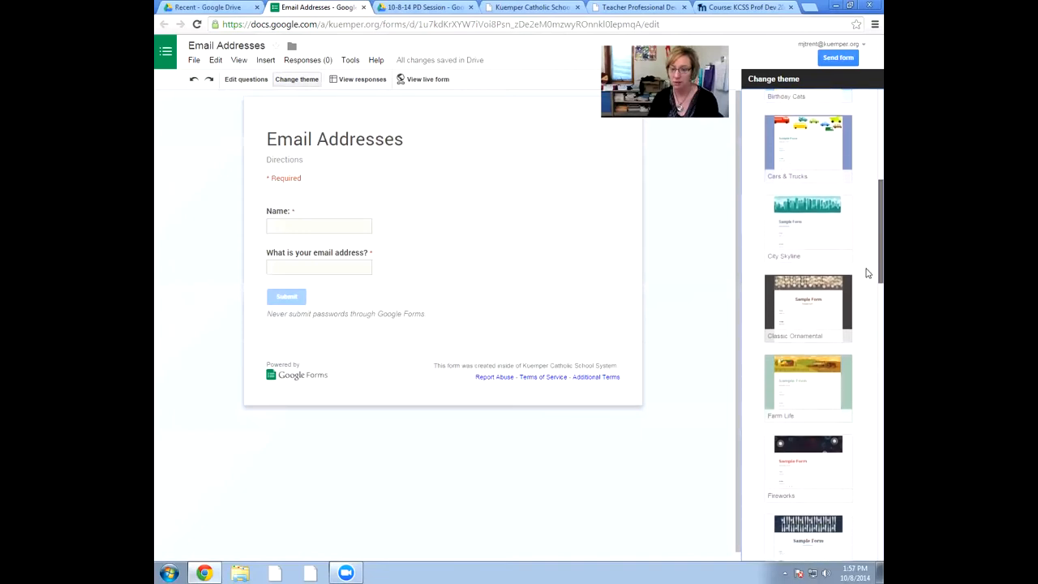
scroll(866, 278, "down", 3)
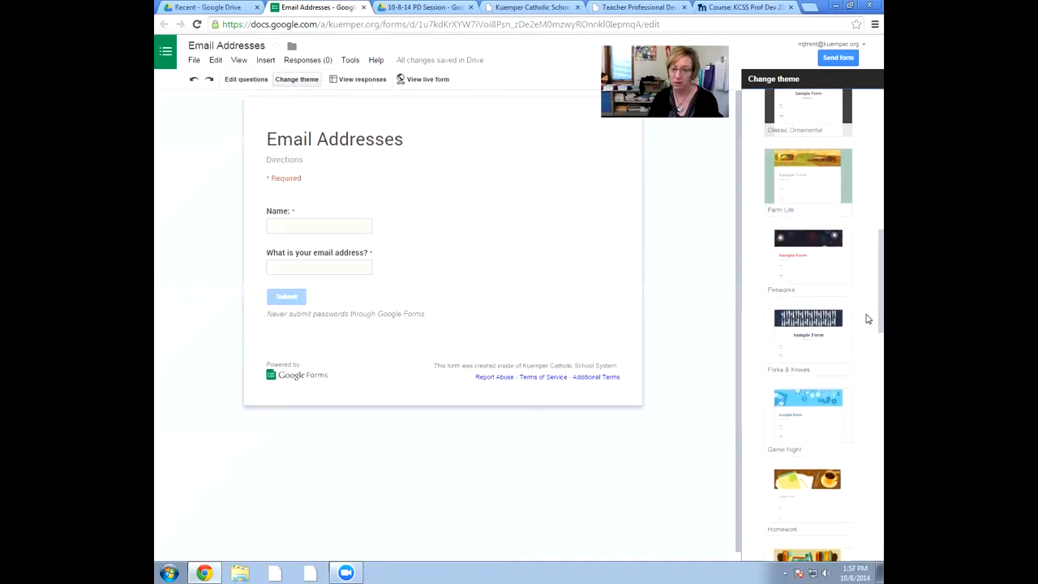
scroll(867, 302, "down", 7)
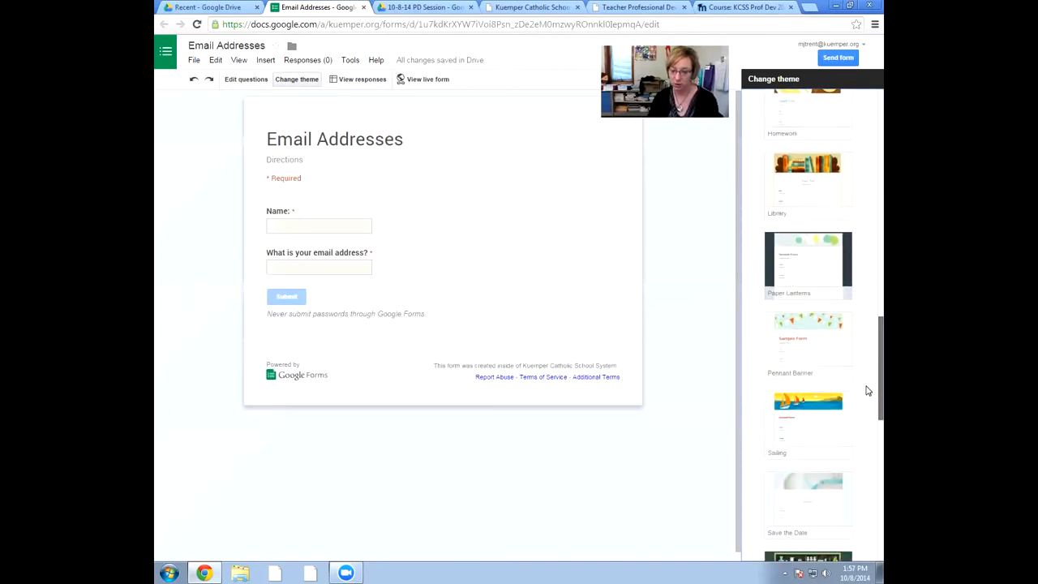
scroll(867, 391, "down", 4)
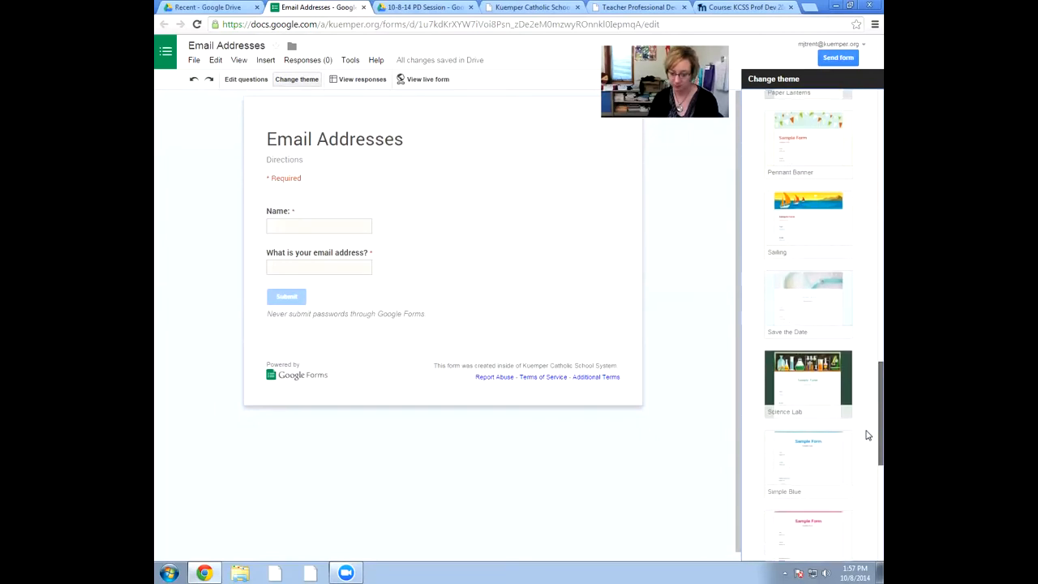
scroll(867, 438, "down", 3)
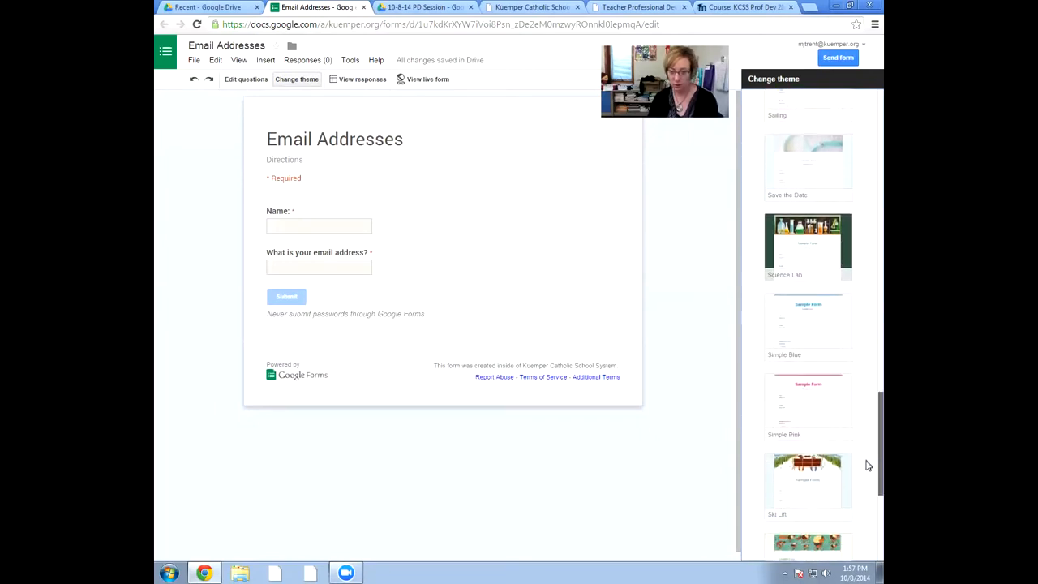
left_click(803, 386)
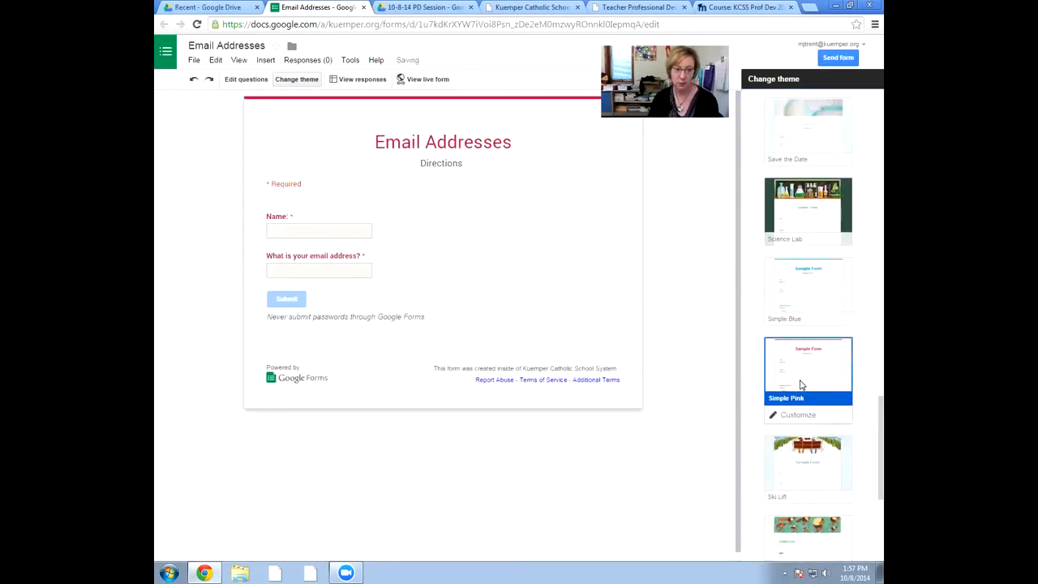
left_click(814, 295)
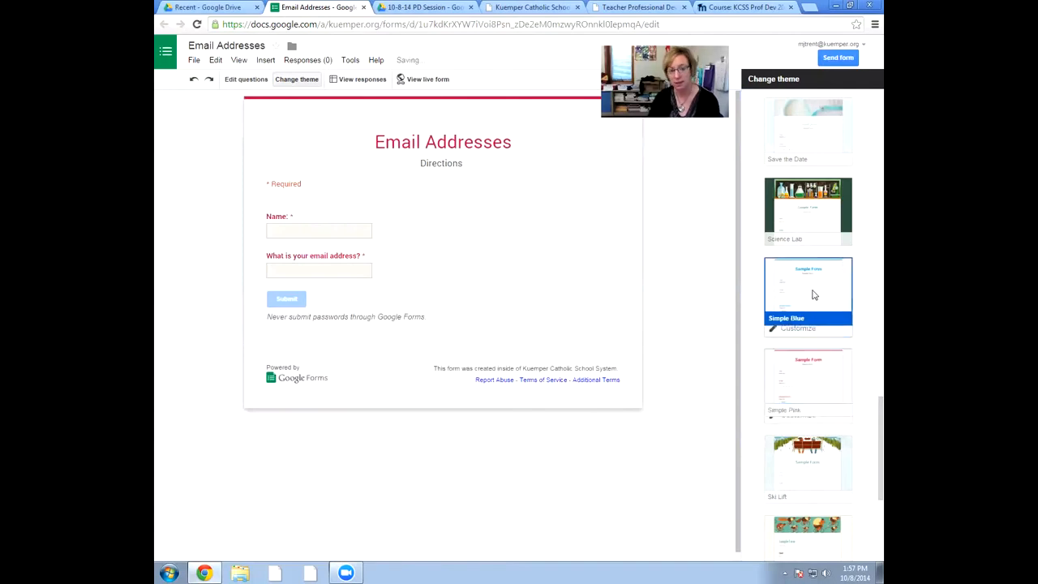
left_click(821, 208)
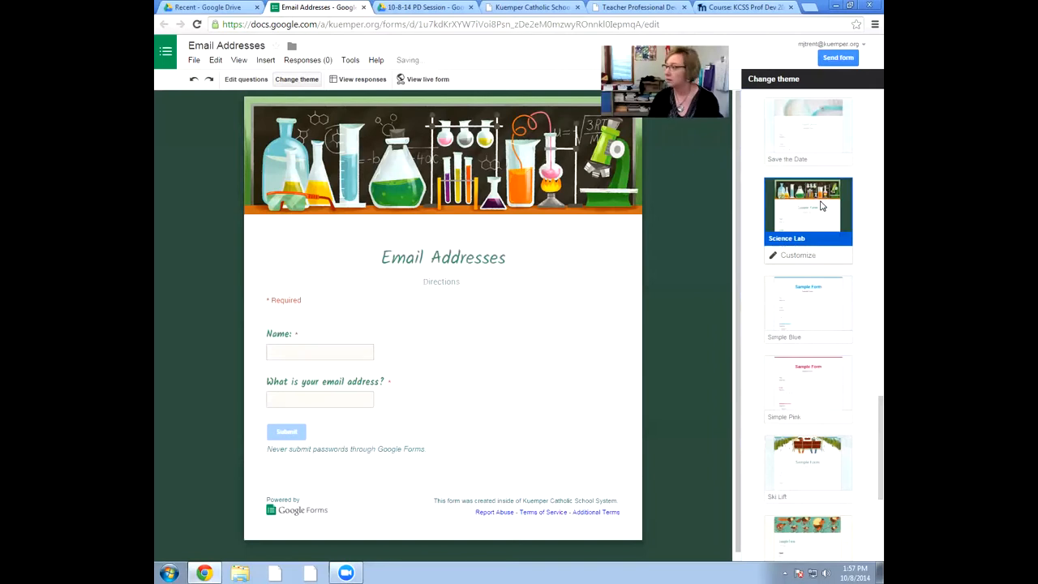
left_click(814, 297)
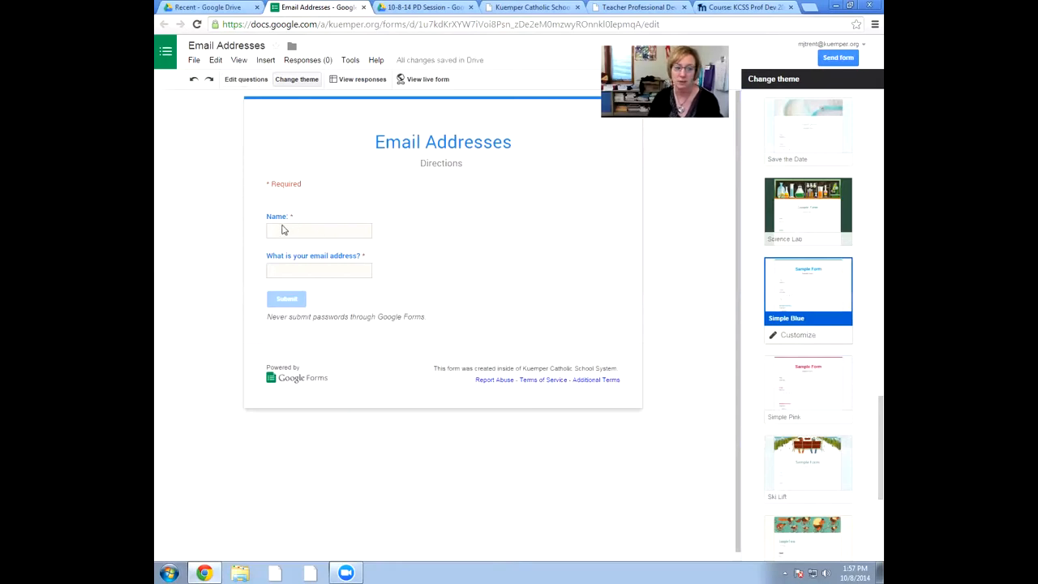
Return from the theme gallery to the form's questions and open the Name question for editing.
left_click(244, 80)
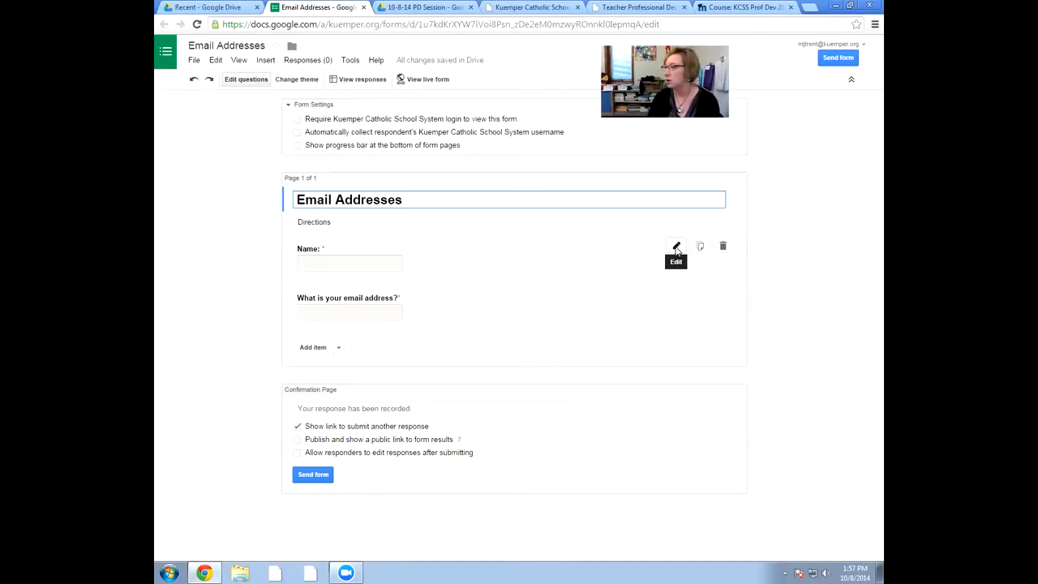
left_click(676, 247)
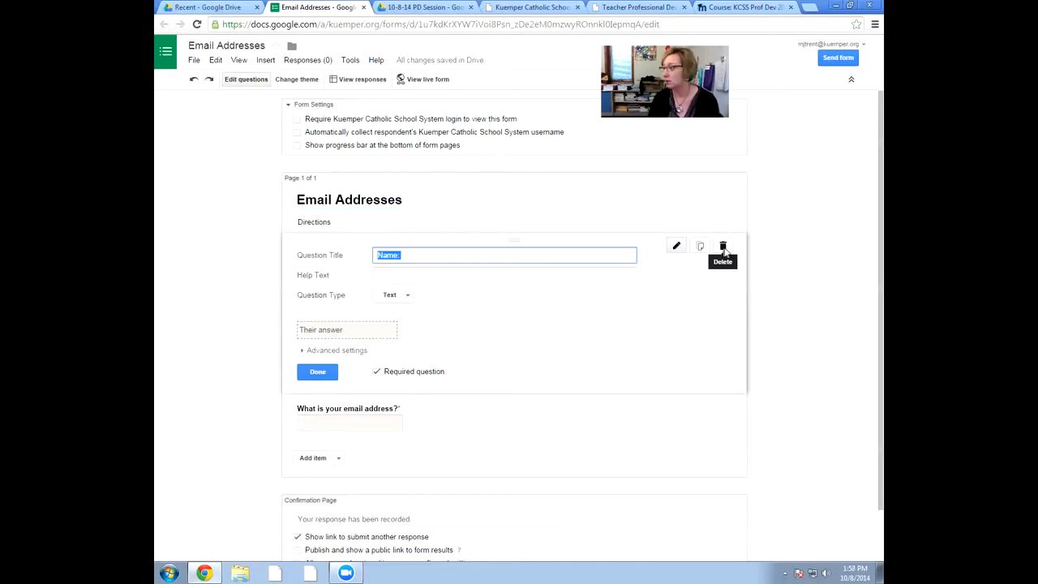
left_click(778, 260)
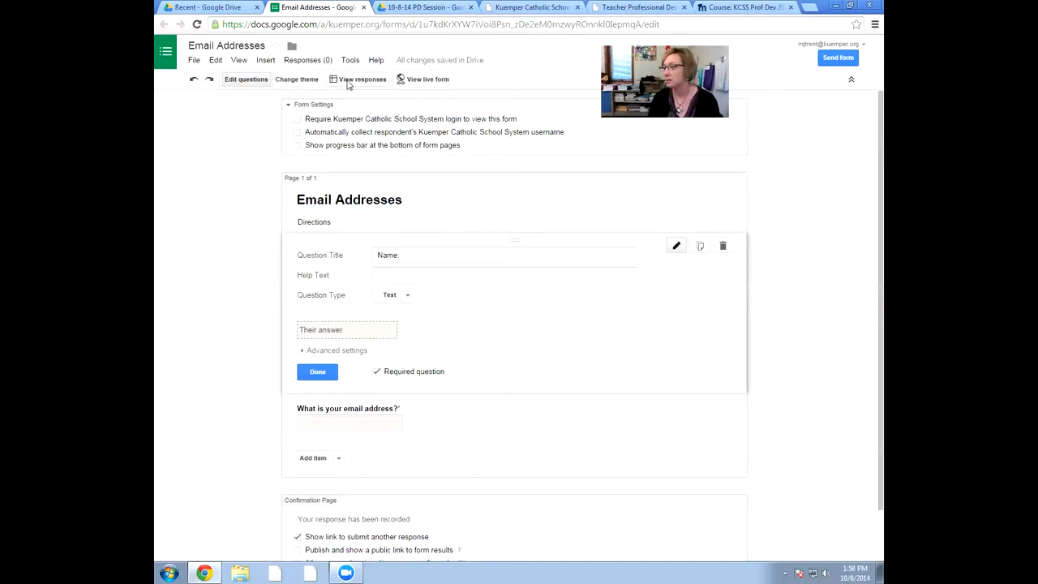
View the live form, copy its web address, and go back to the form editor.
left_click(422, 79)
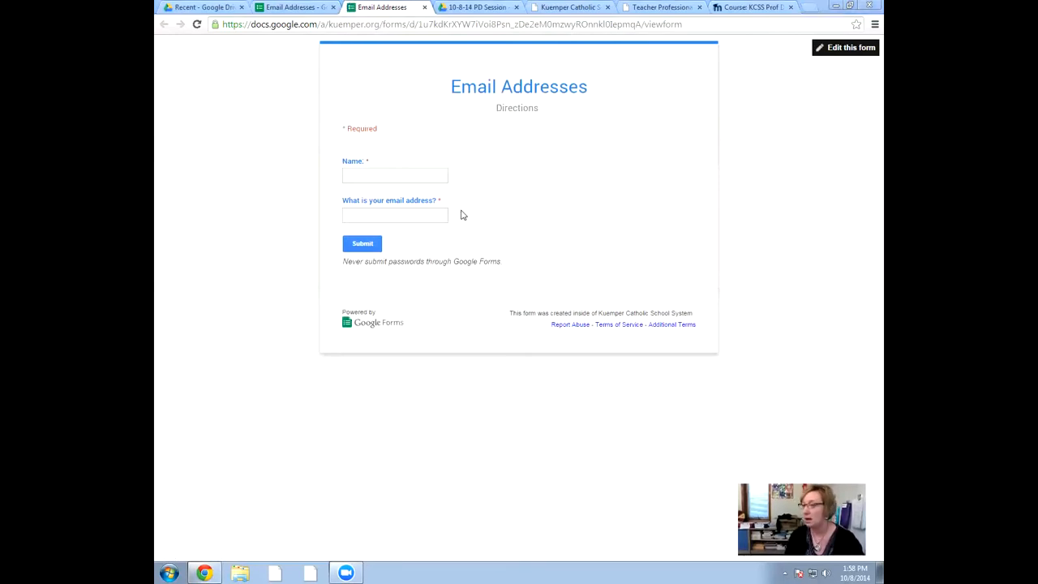
left_click(473, 30)
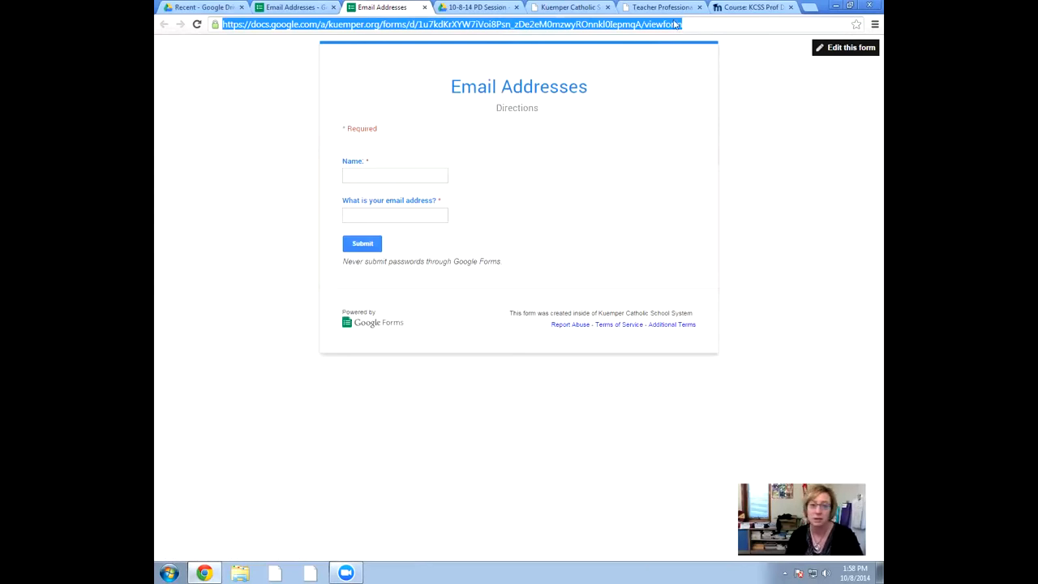
right_click(576, 28)
left_click(615, 67)
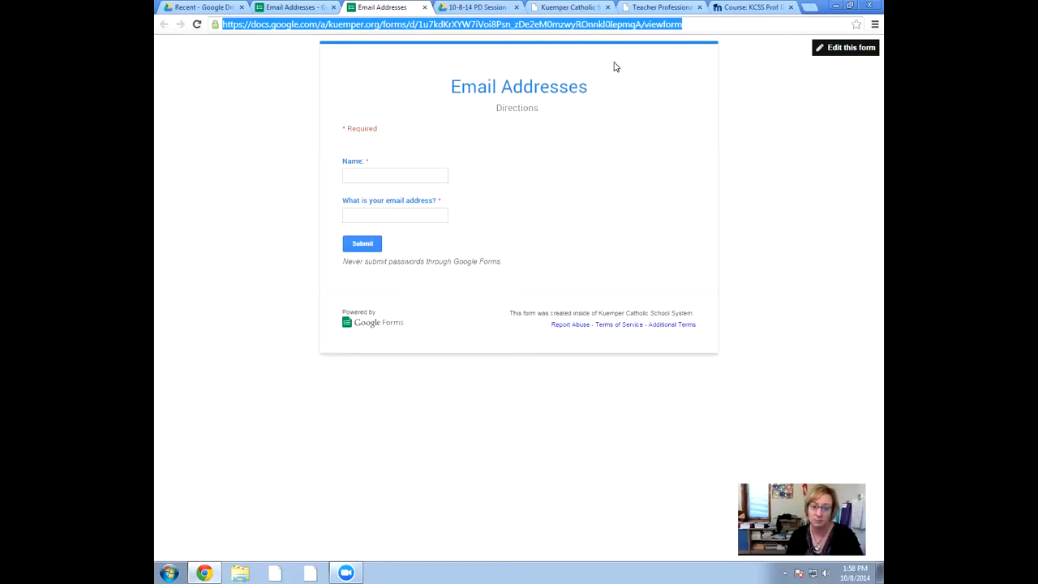
left_click(843, 50)
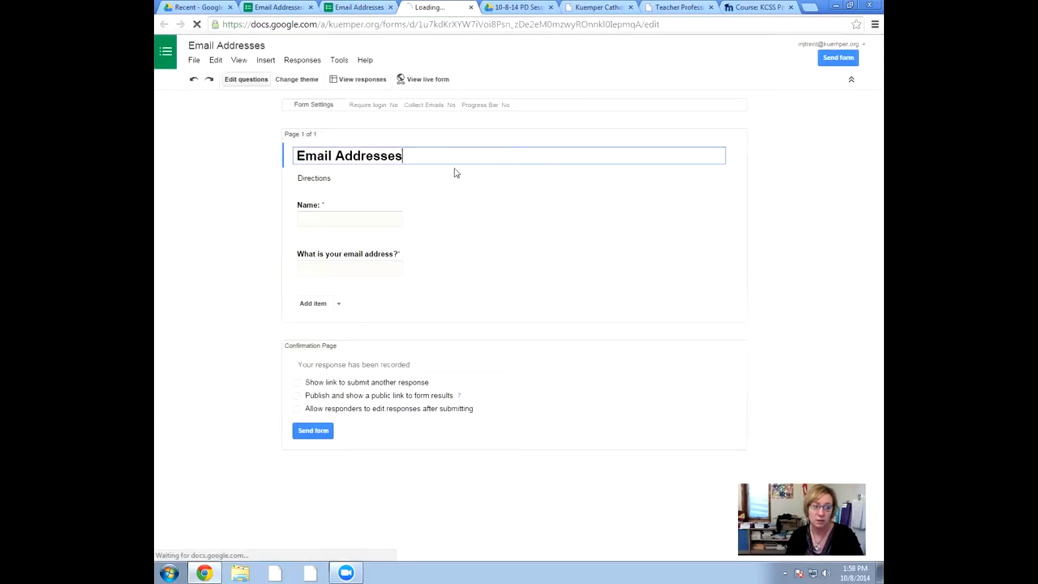
Switch from Google Drive to Gmail and start a new message.
left_click(203, 7)
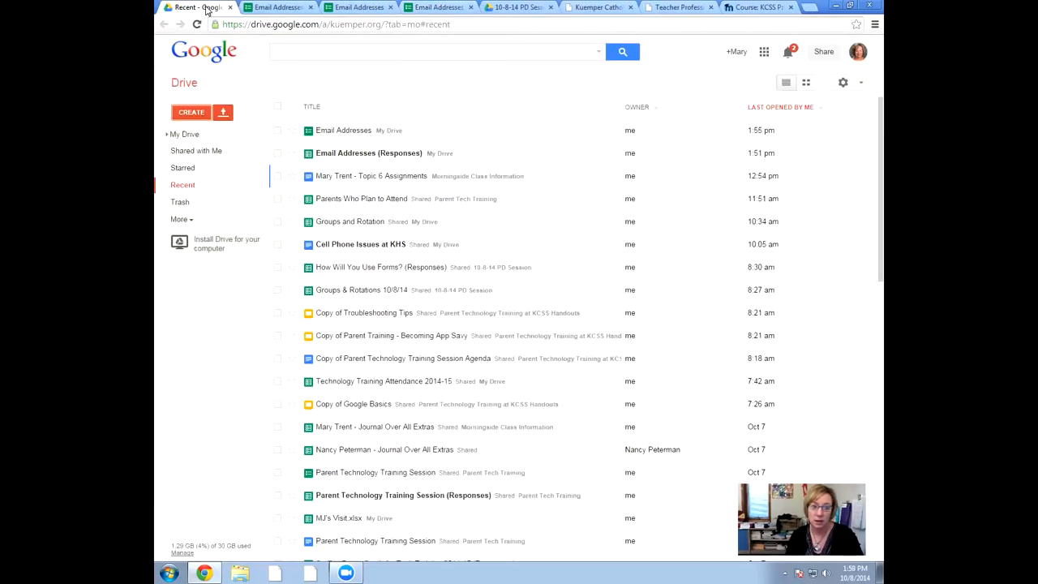
left_click(764, 53)
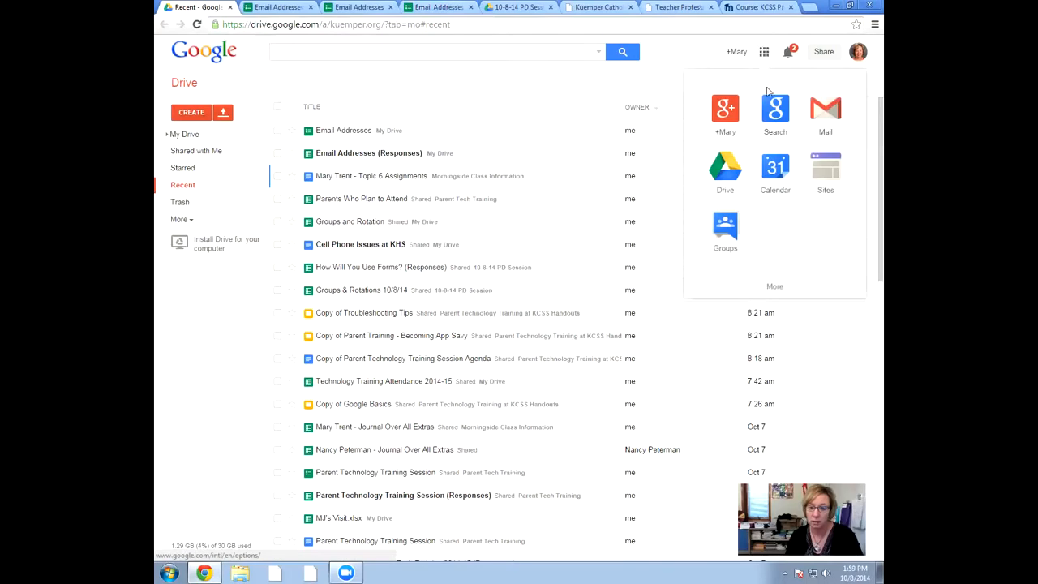
left_click(823, 113)
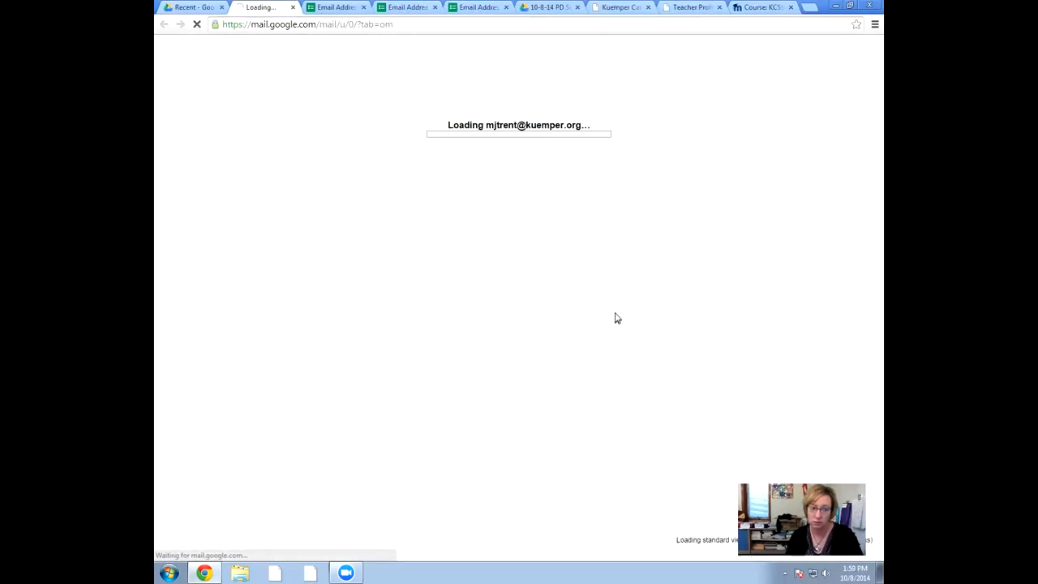
left_click(215, 114)
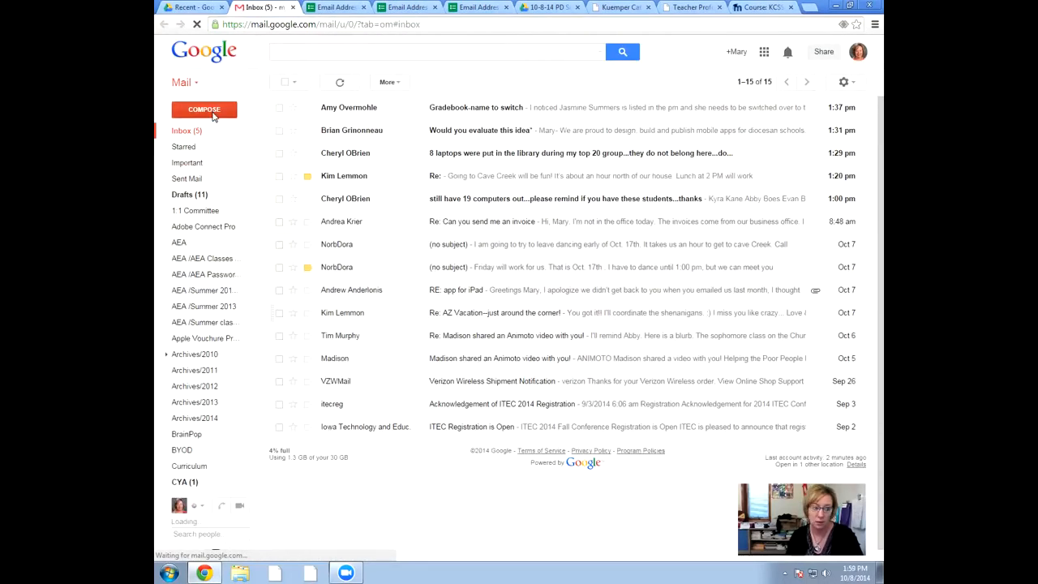
Address the message to three staff members chosen from the suggested school contacts.
type("de")
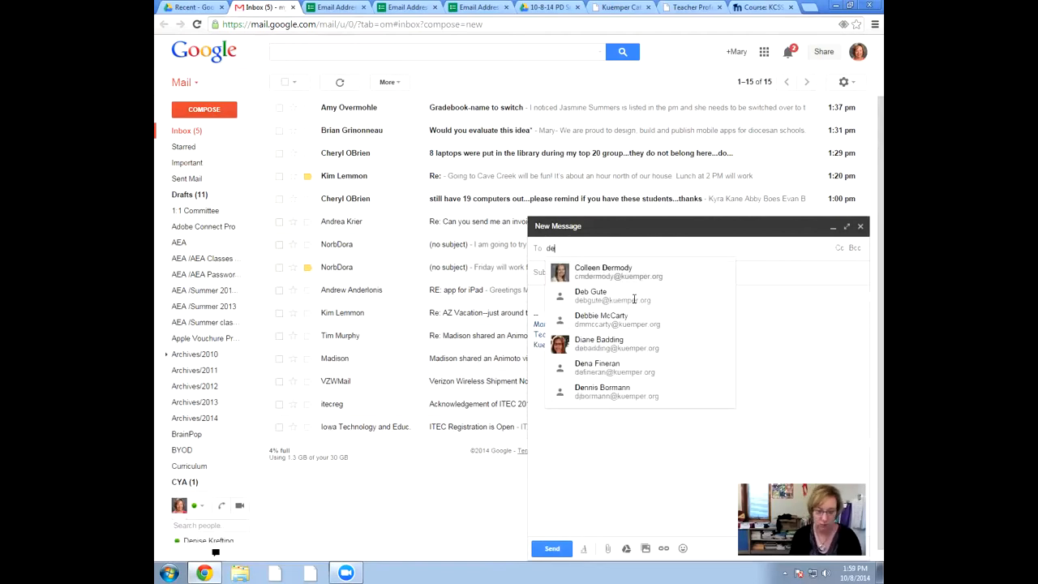
key("Return")
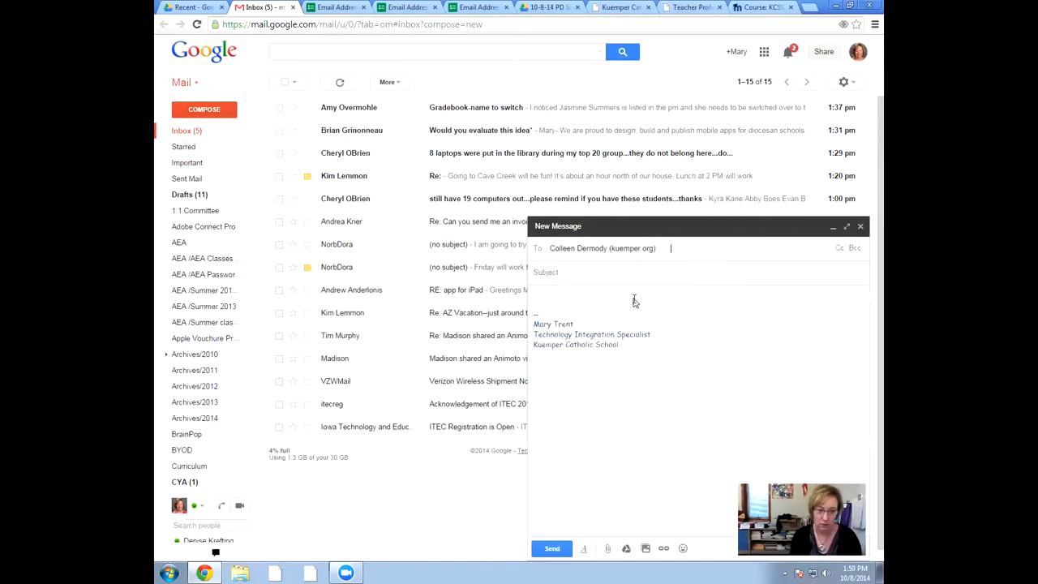
type("dea")
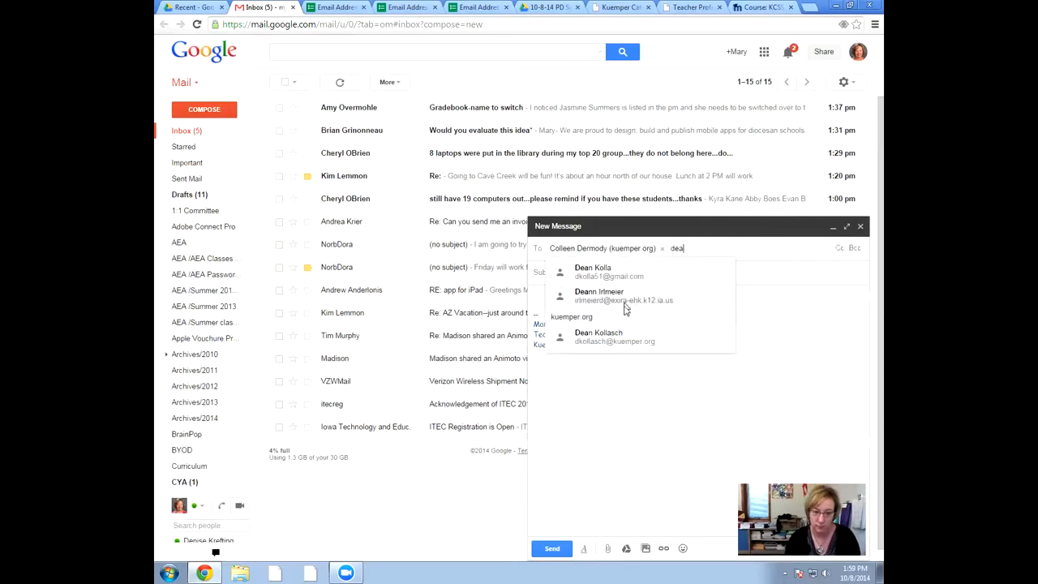
key("BackSpace")
key("BackSpace")
key("BackSpace")
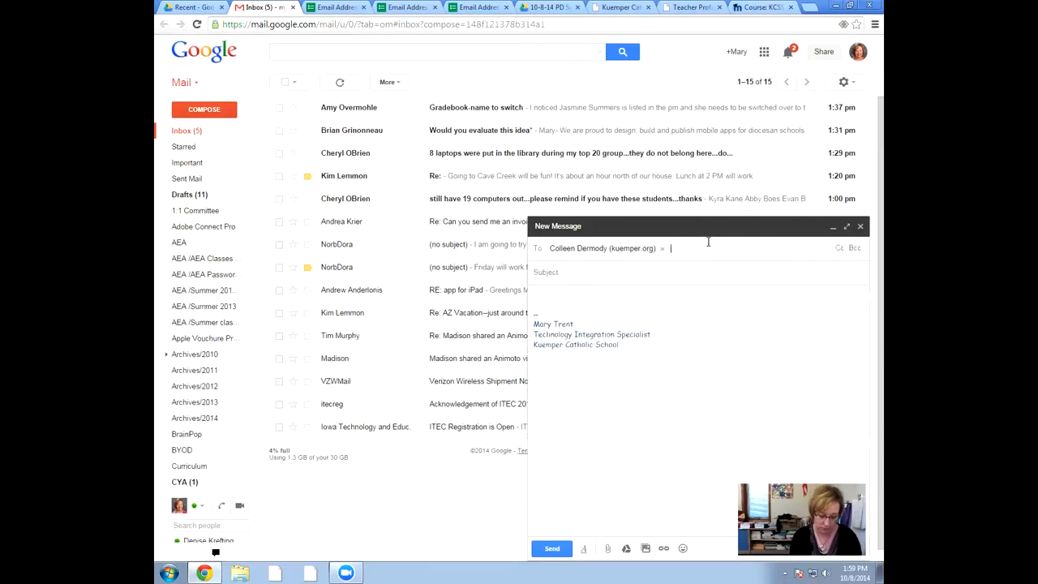
type("fin")
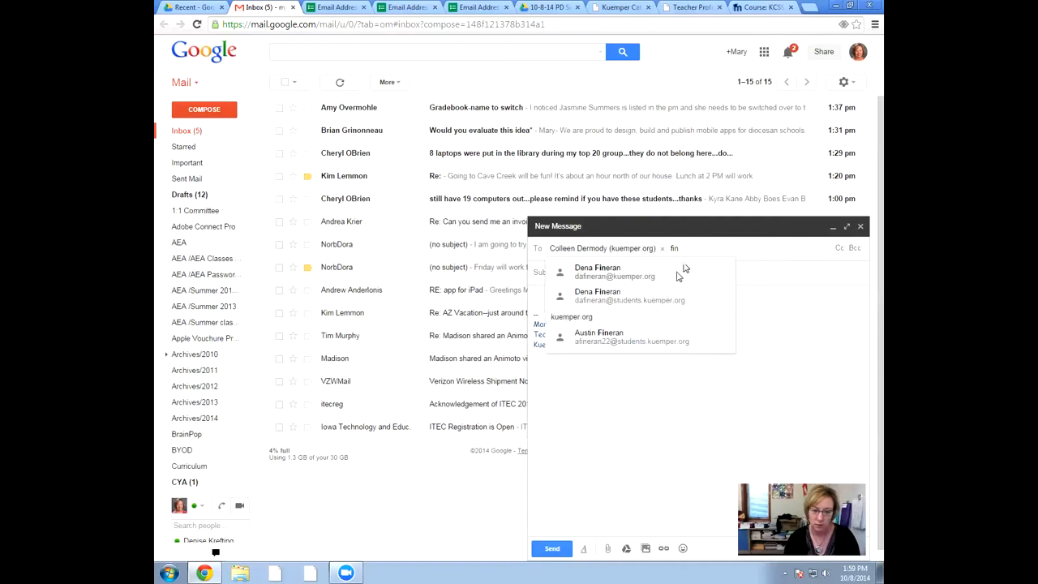
left_click(677, 273)
type("dave")
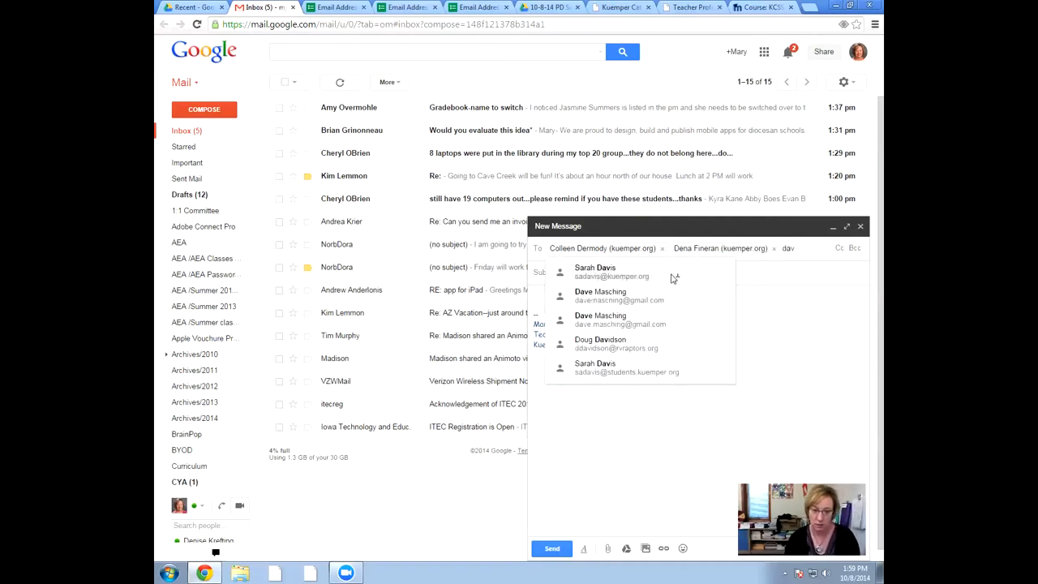
left_click(672, 275)
Enter "form" as the message subject and add a fourth school contact to the recipients.
left_click(649, 287)
type("form")
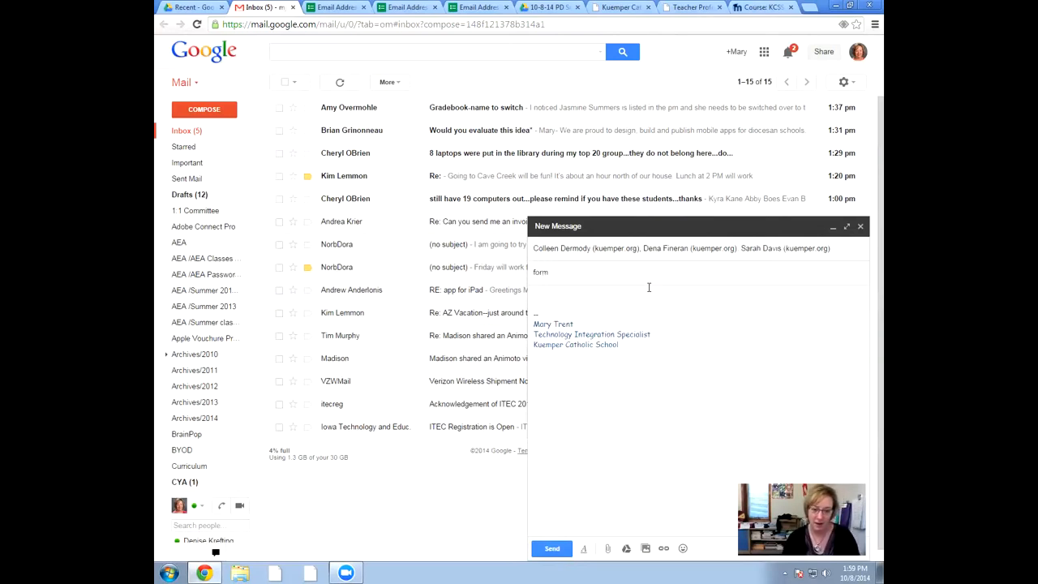
left_click(837, 252)
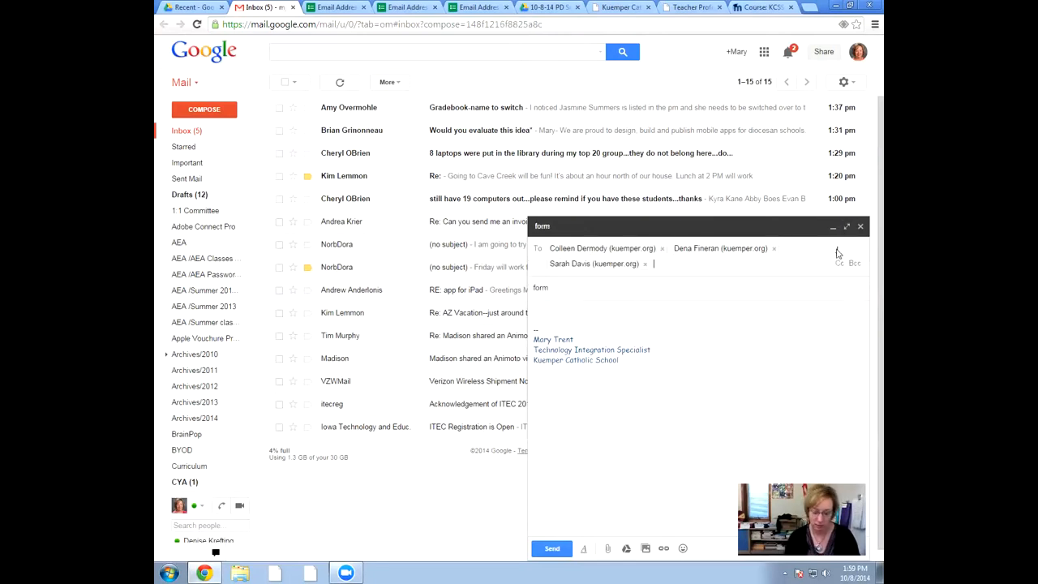
type("jean")
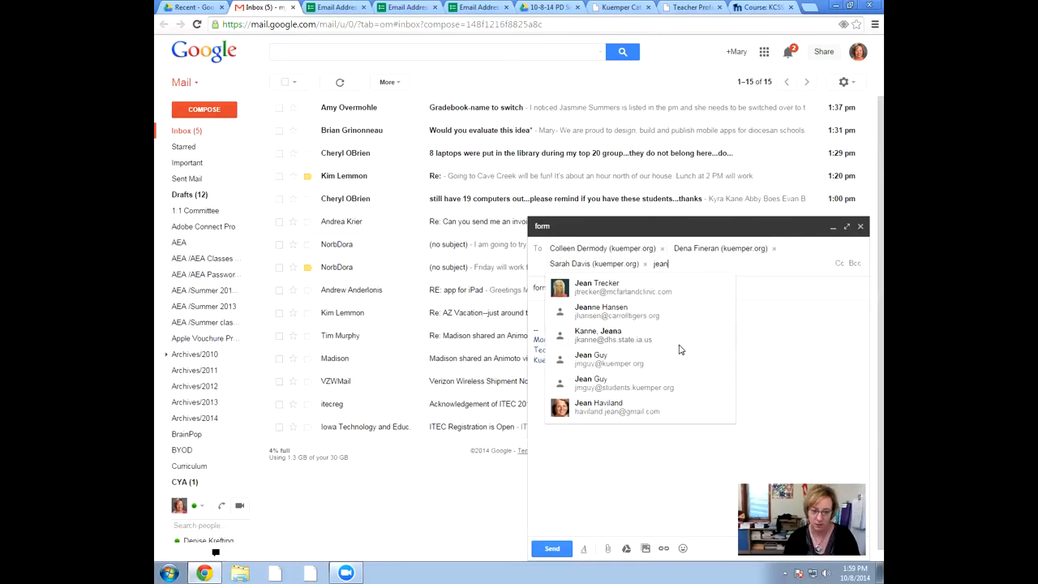
key("BackSpace")
key("BackSpace")
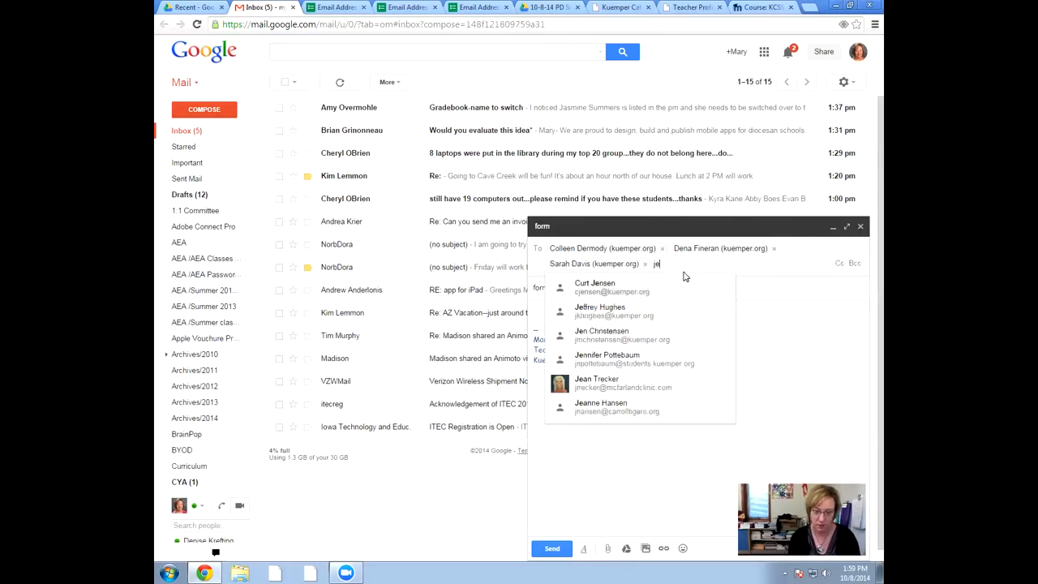
type("nn")
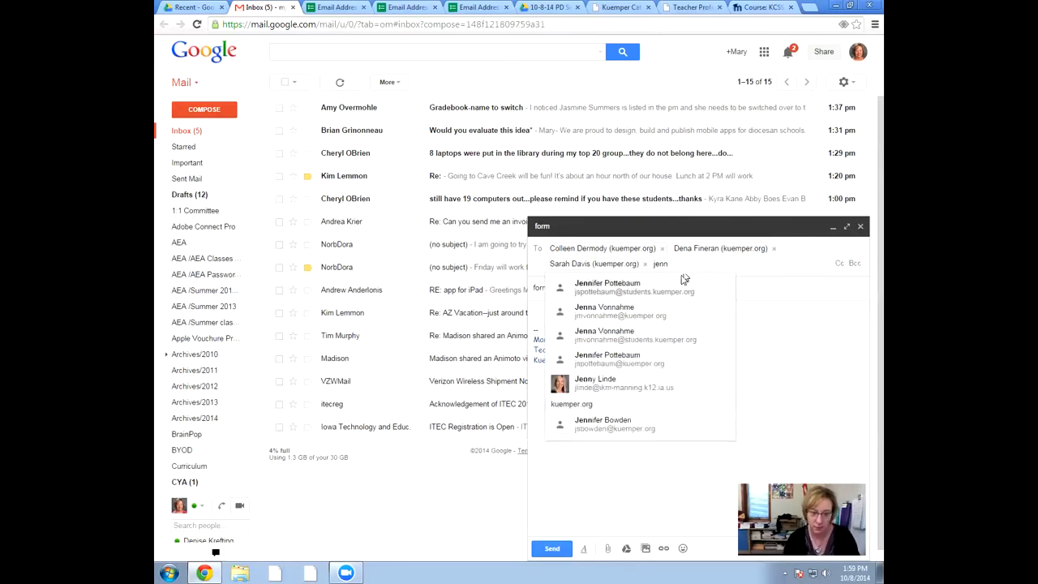
left_click(653, 312)
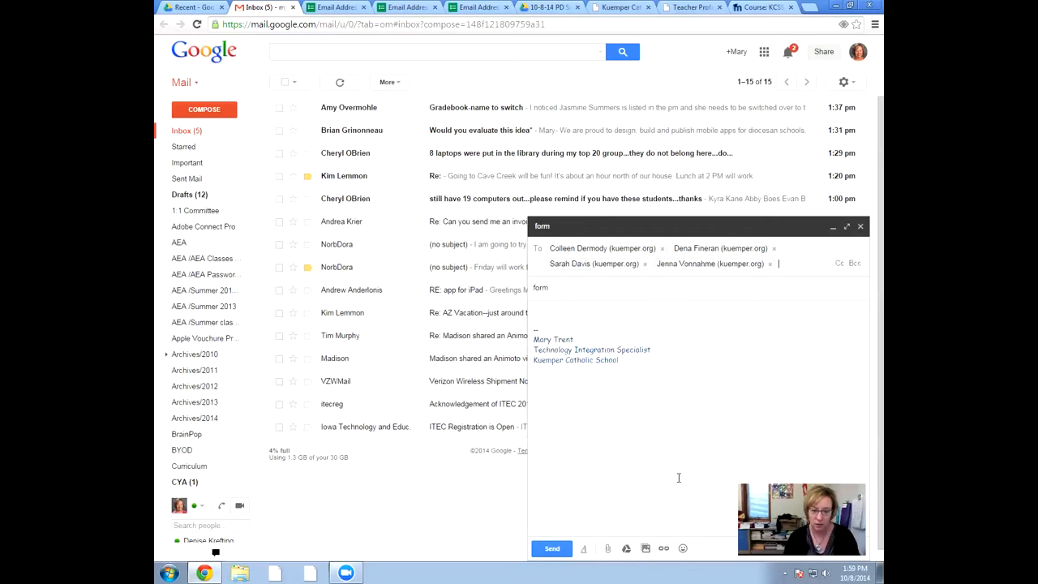
Write "link" in the message body, hyperlinked to the copied live form address, and send the message.
left_click(554, 307)
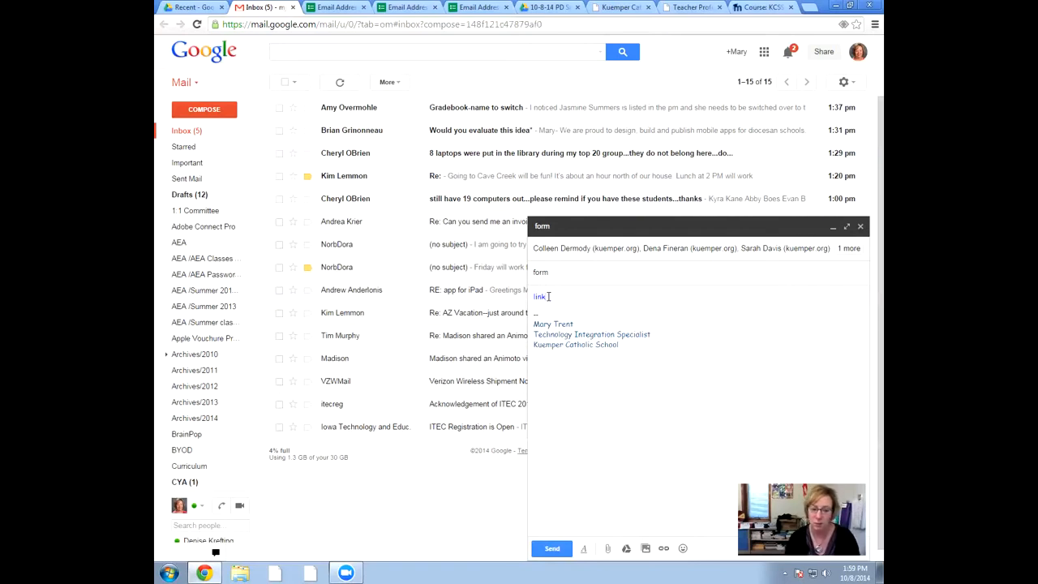
left_click_drag(549, 297, 529, 297)
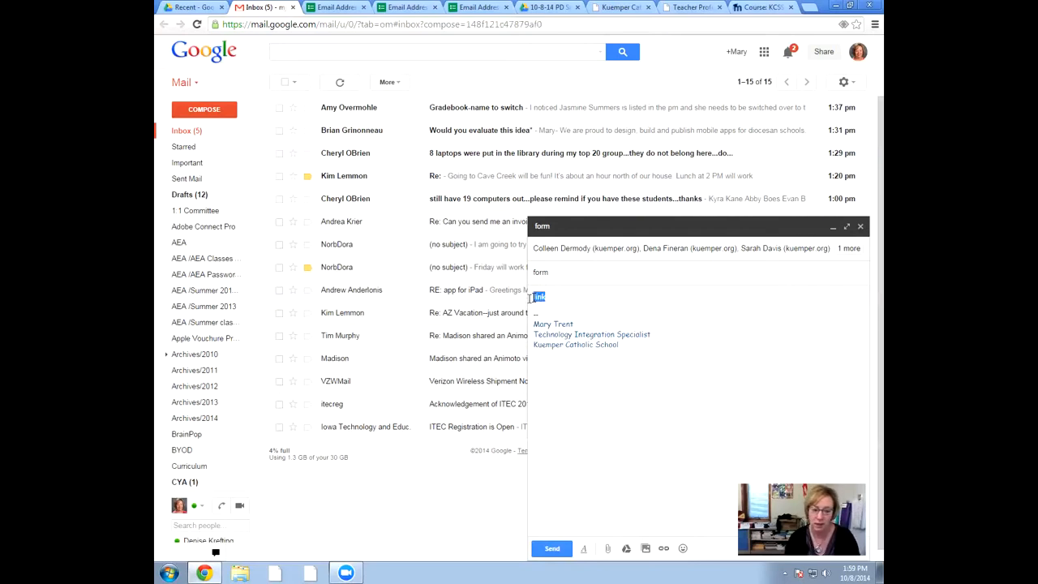
left_click(664, 549)
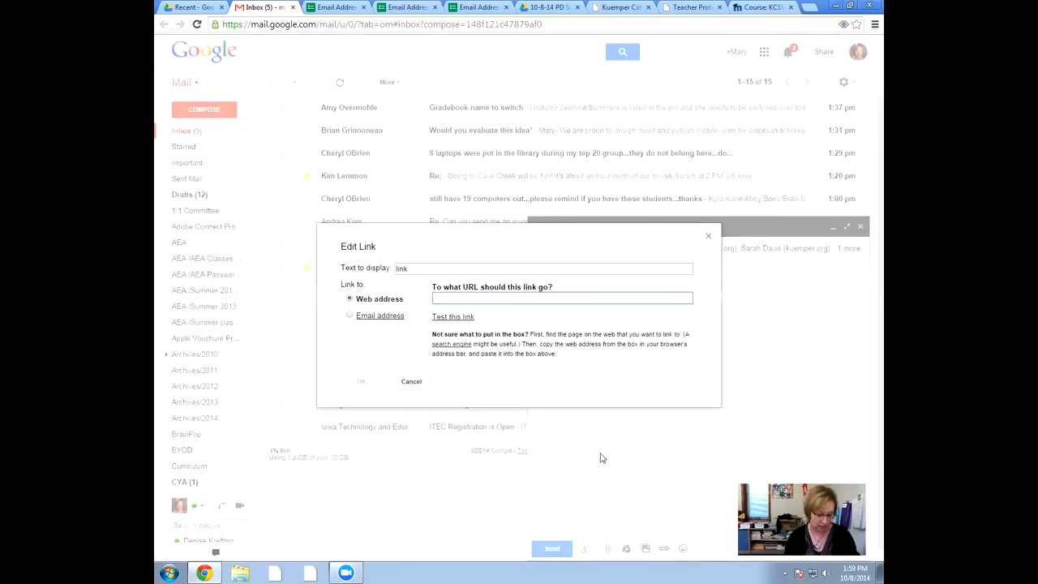
type("https://docs.google.com/forms/d/1u7kdKrXYW7iVoi8Psn_zDe2eM0mzwyROnnkl0lepmqA/viewform")
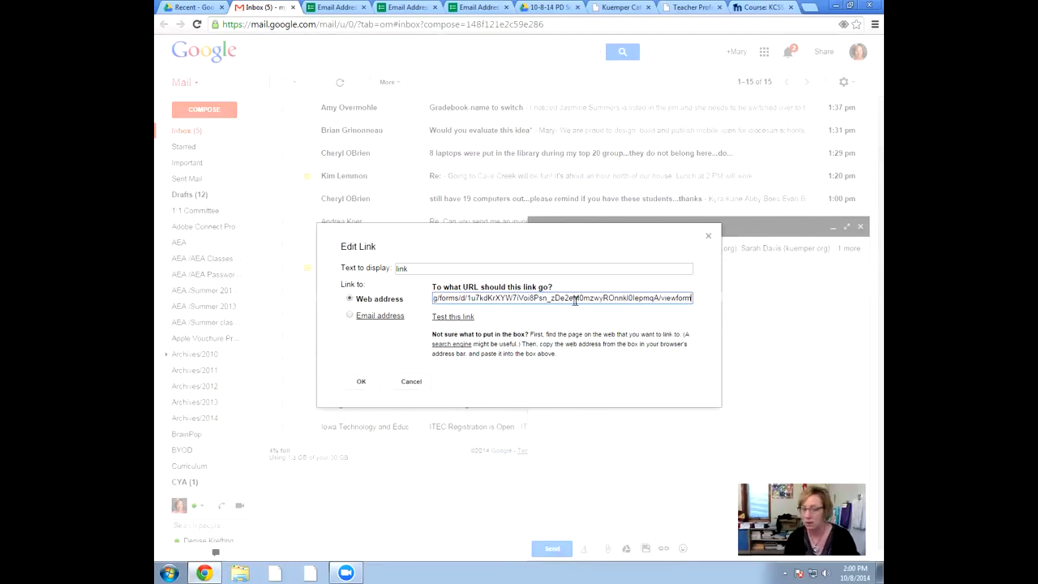
left_click(361, 382)
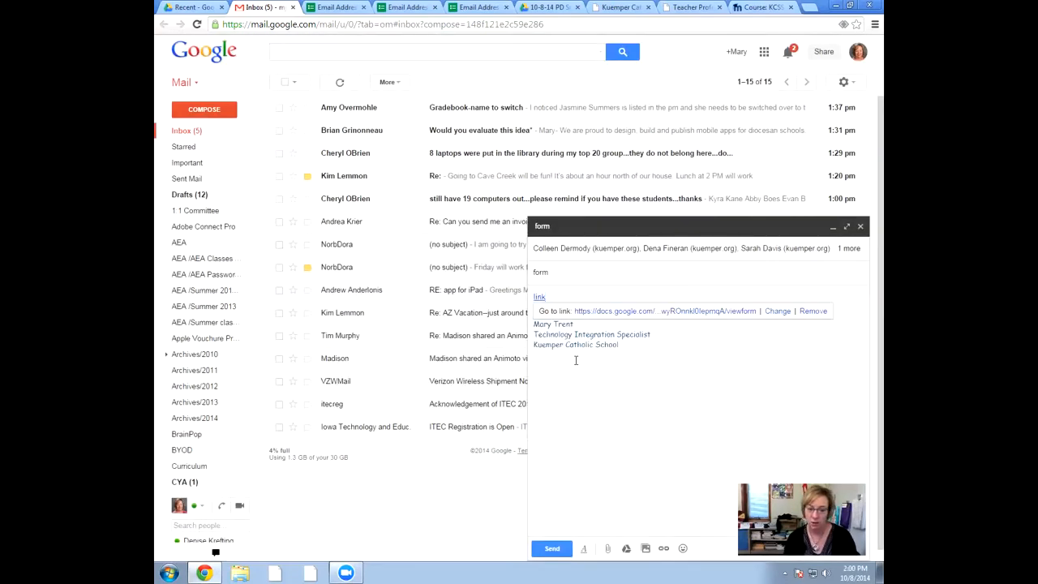
left_click(687, 390)
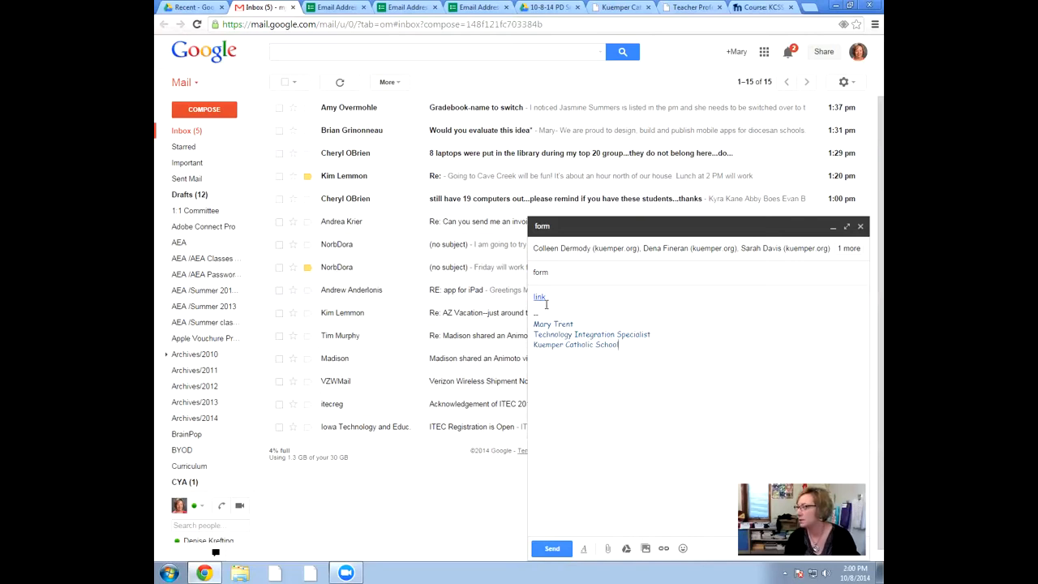
left_click(551, 548)
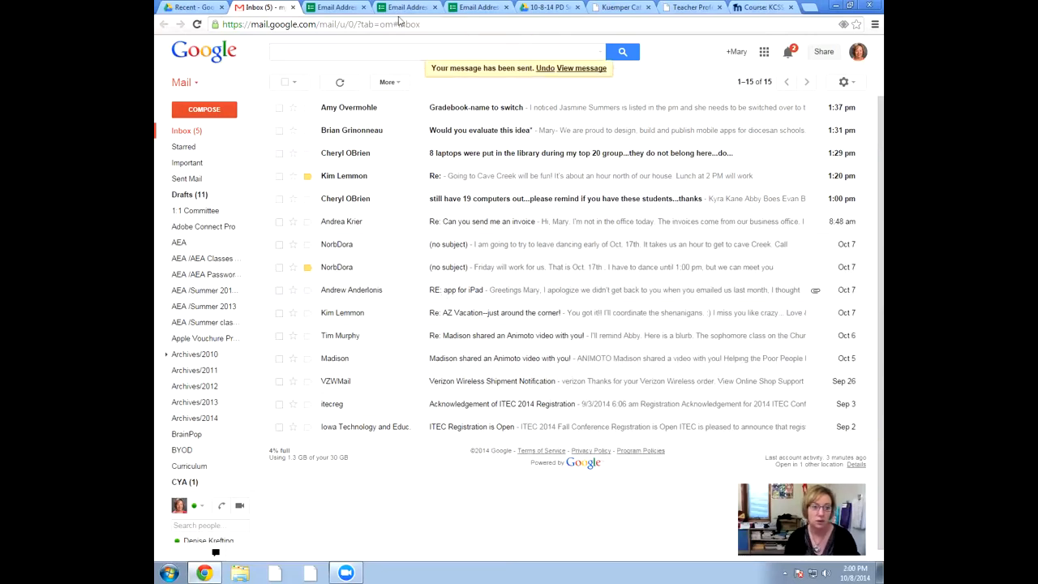
Open the form's responses spreadsheet from the form editor and widen the email address column slightly.
left_click(336, 7)
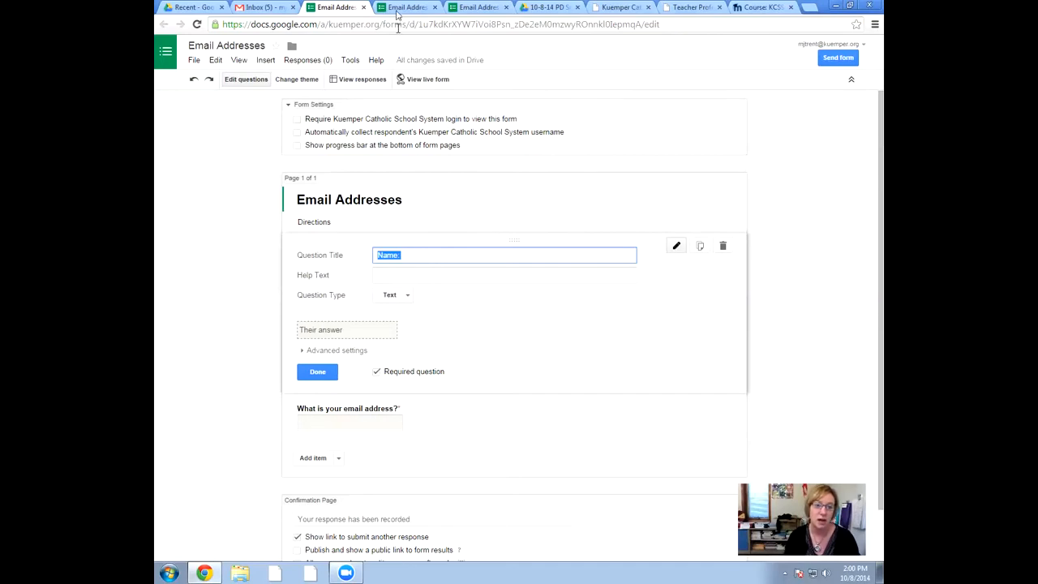
left_click(357, 79)
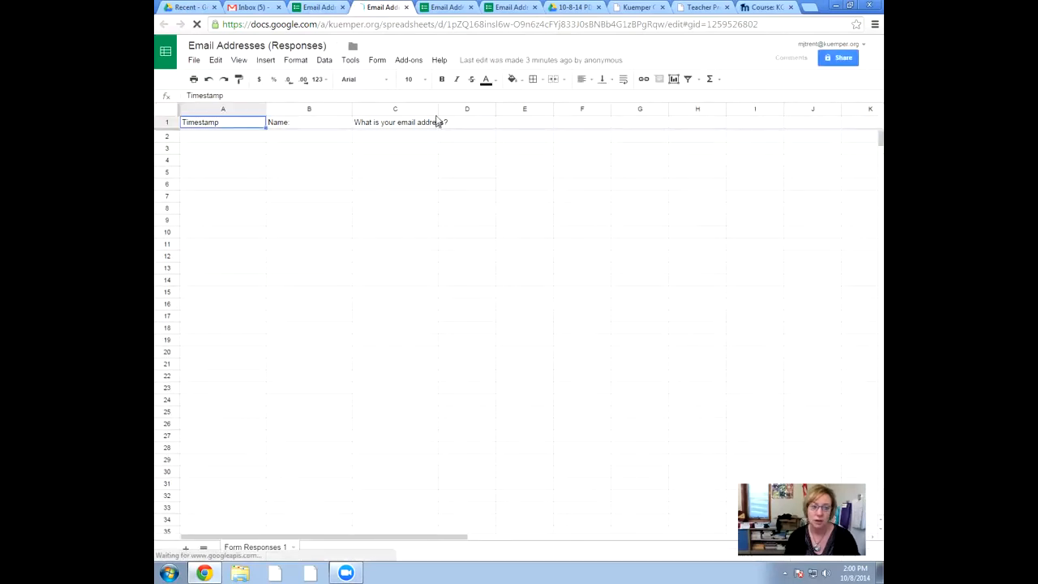
left_click_drag(435, 109, 457, 109)
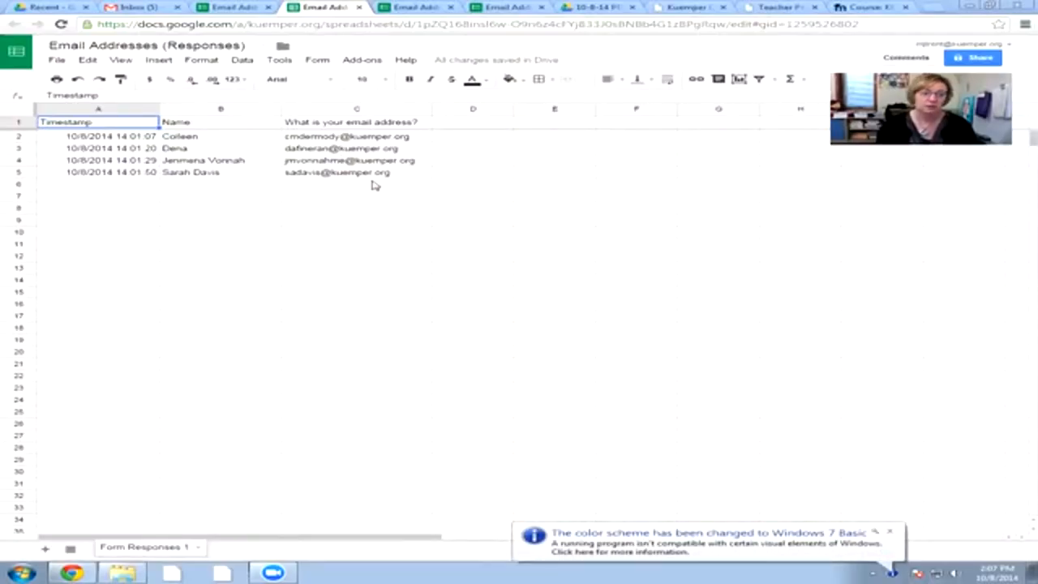
Show the summary of responses for the Email Addresses form from its responses spreadsheet.
left_click(243, 62)
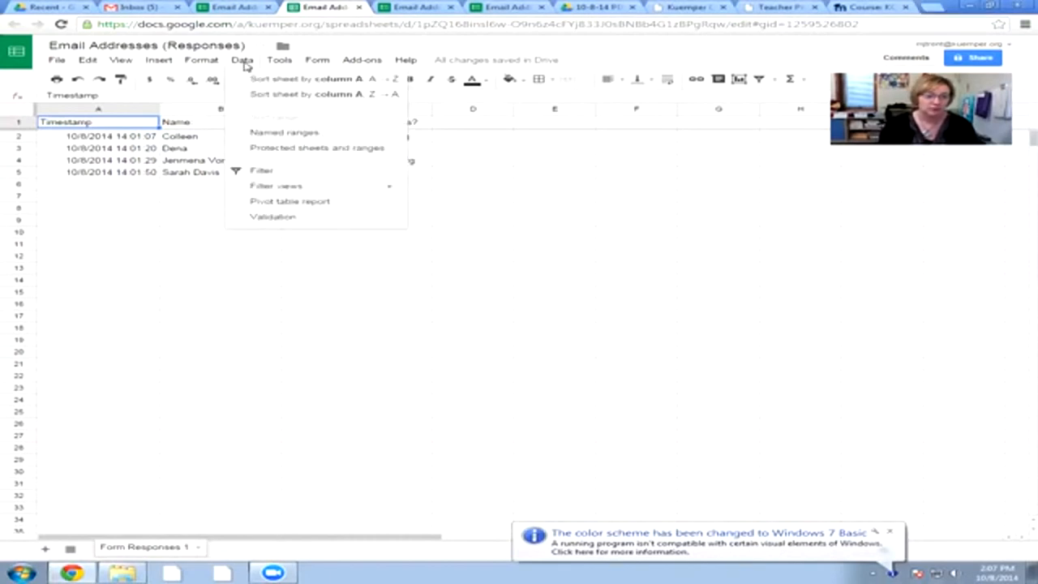
left_click(316, 61)
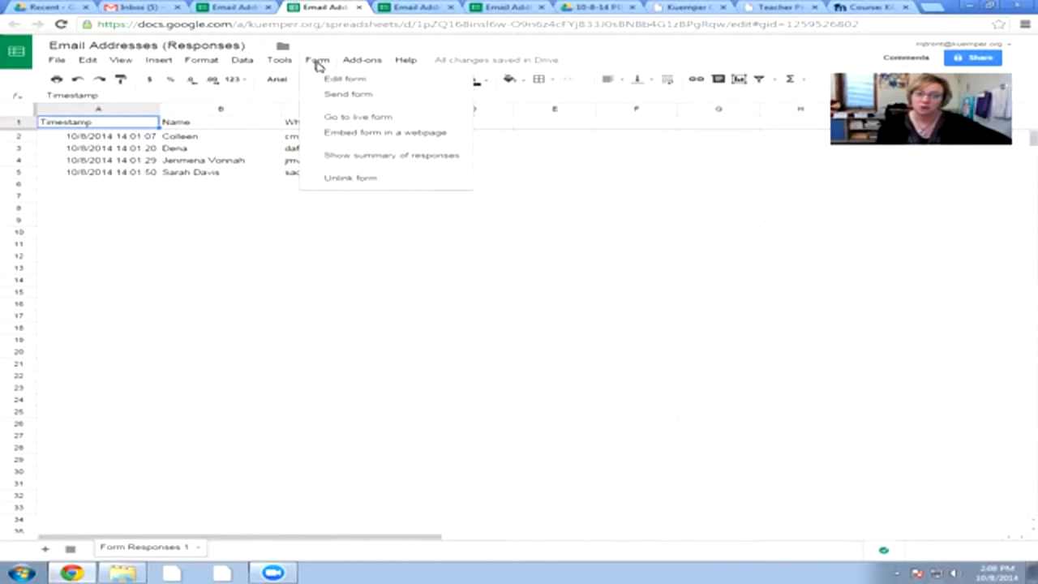
left_click(373, 163)
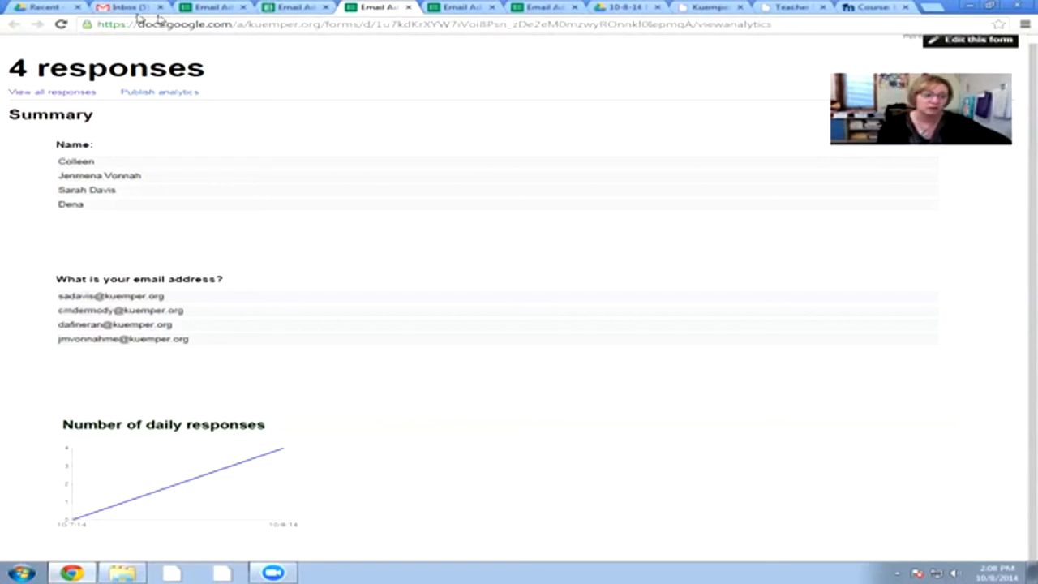
Switch to the Google Drive file list and look through the recent files for another form's responses.
left_click(44, 7)
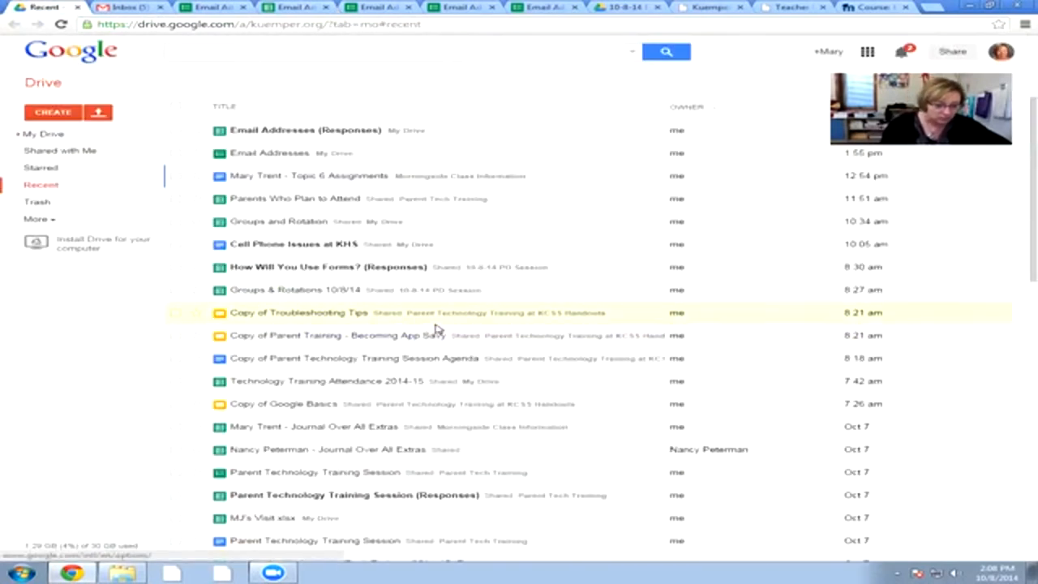
scroll(436, 329, "down", 1)
scroll(437, 327, "up", 1)
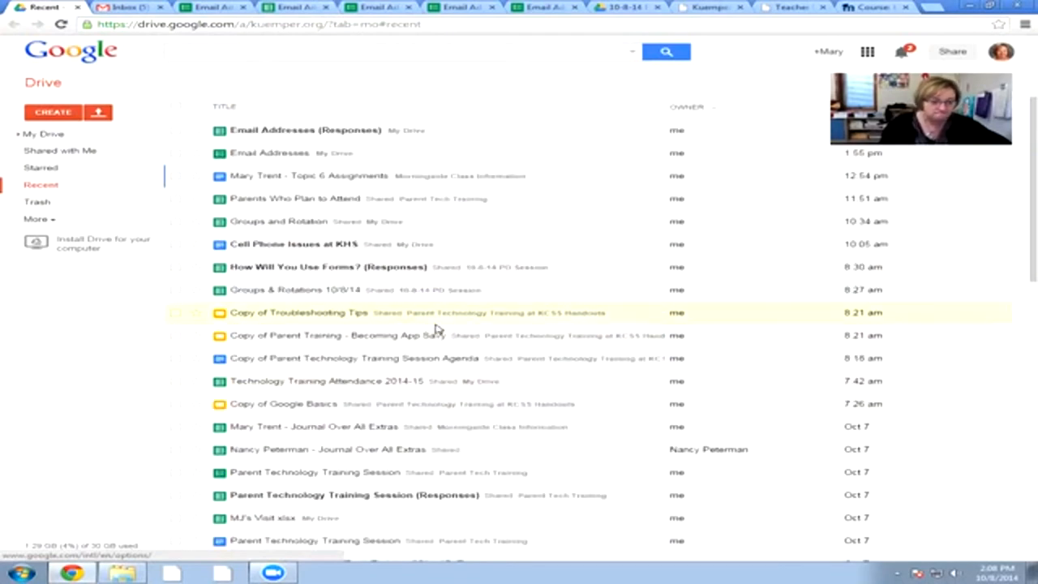
scroll(436, 328, "down", 3)
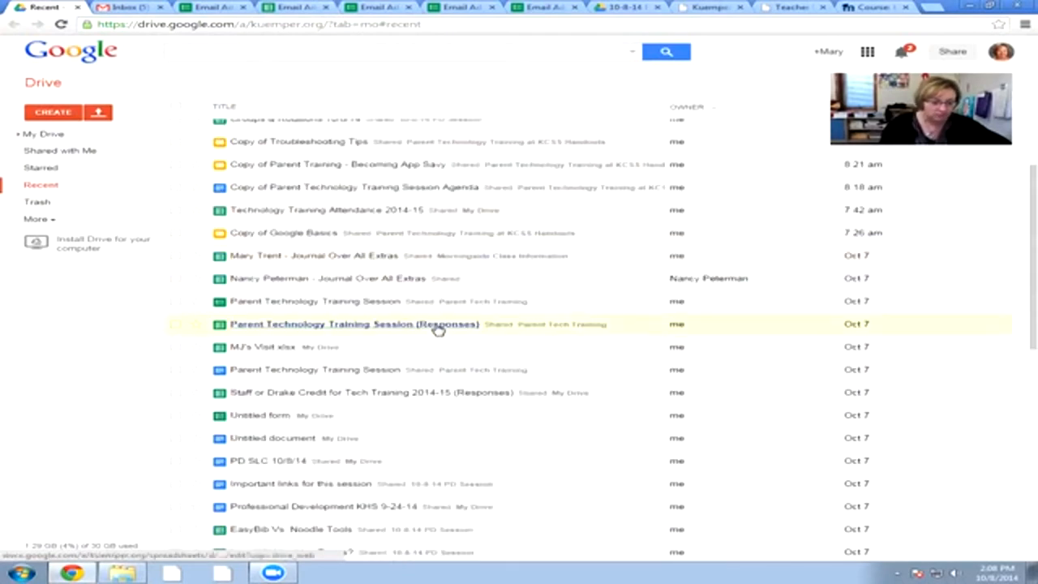
left_click(310, 52)
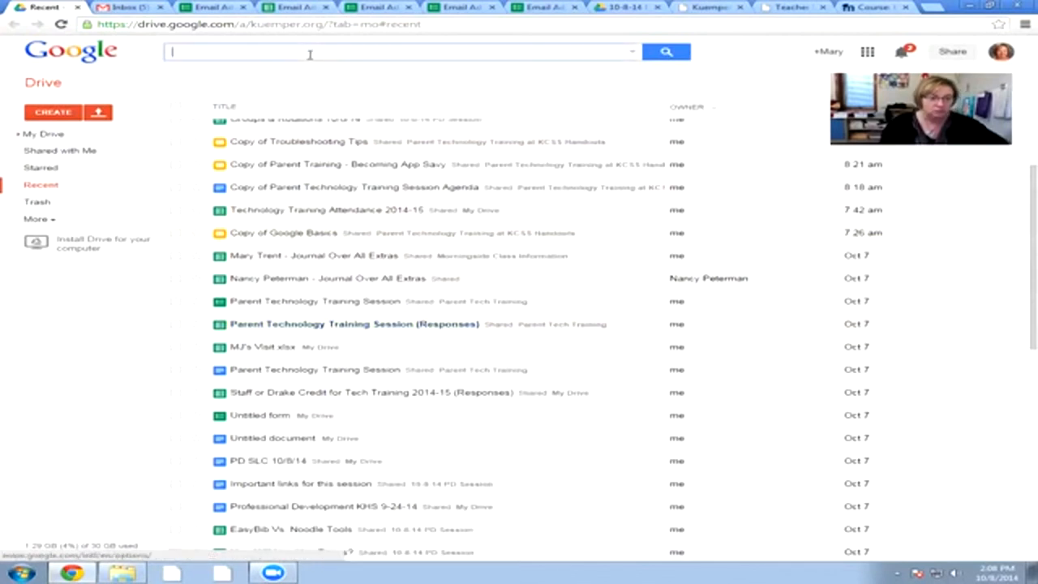
type("pro")
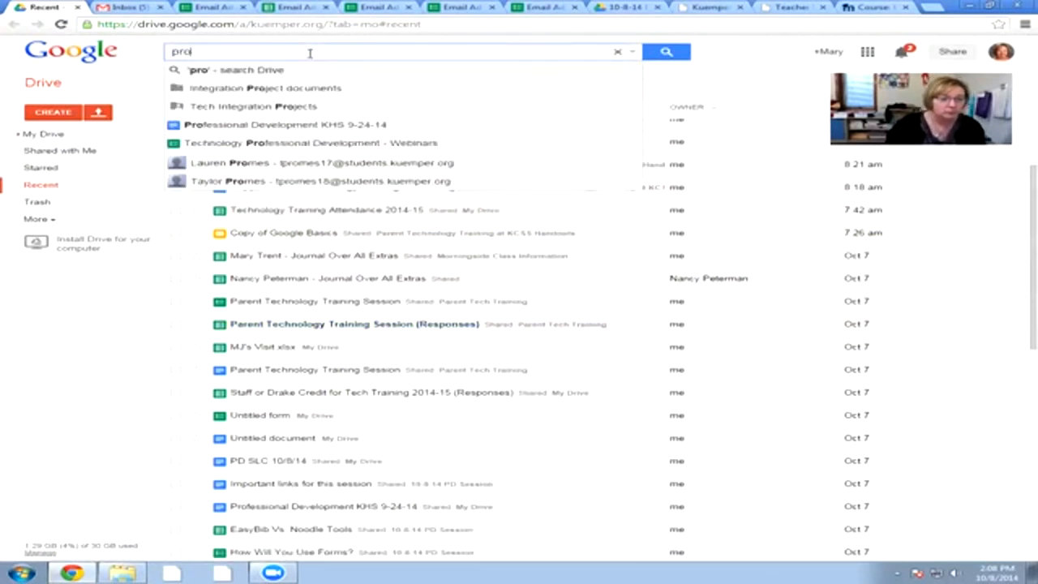
left_click(319, 144)
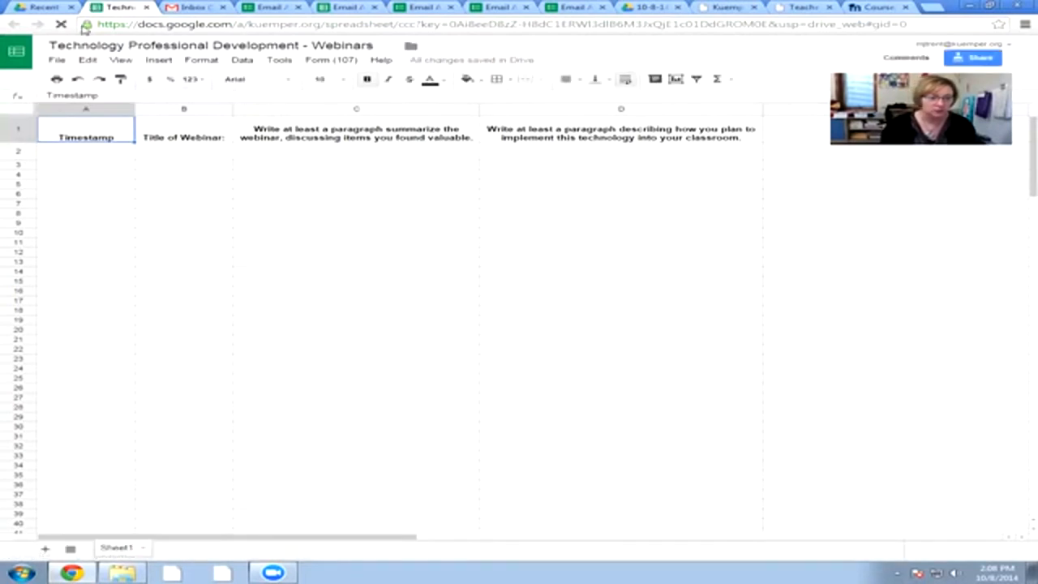
left_click(147, 7)
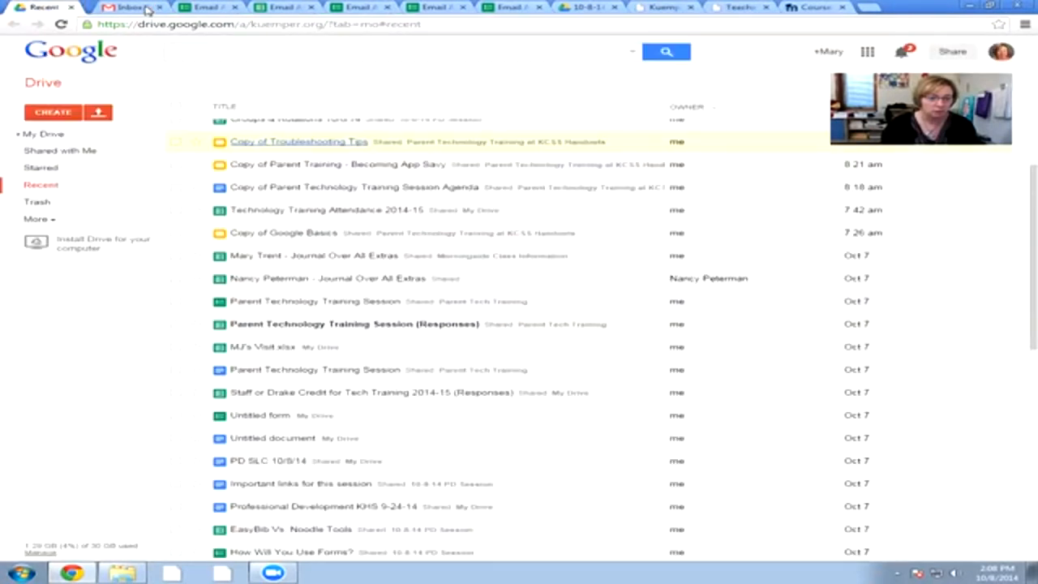
Open the "Staff or Drake Credit for Tech Training 2014-15 (Responses)" spreadsheet from the recent Drive files.
scroll(403, 391, "up", 3)
scroll(403, 393, "down", 2)
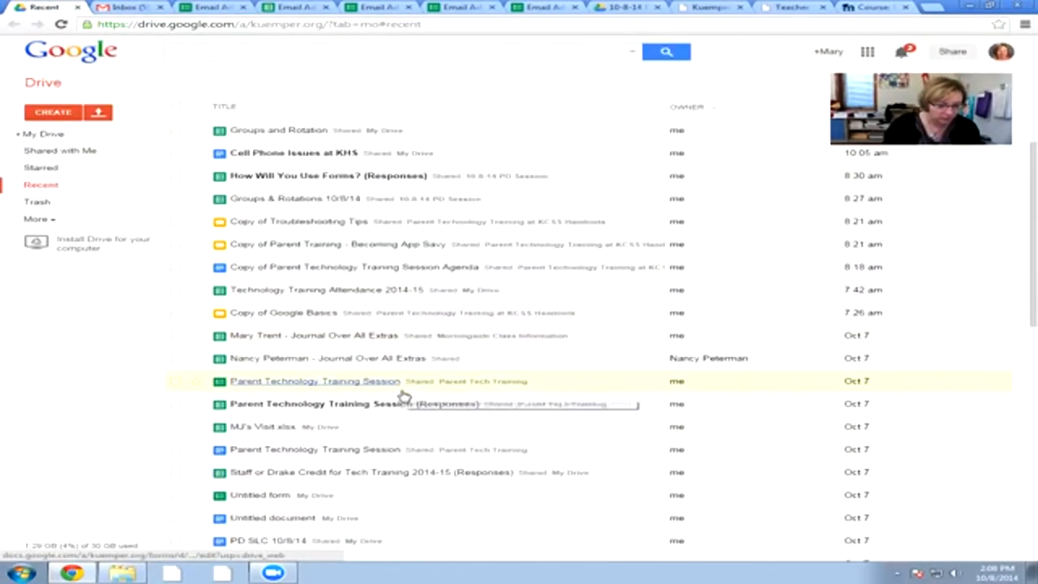
scroll(403, 395, "down", 1)
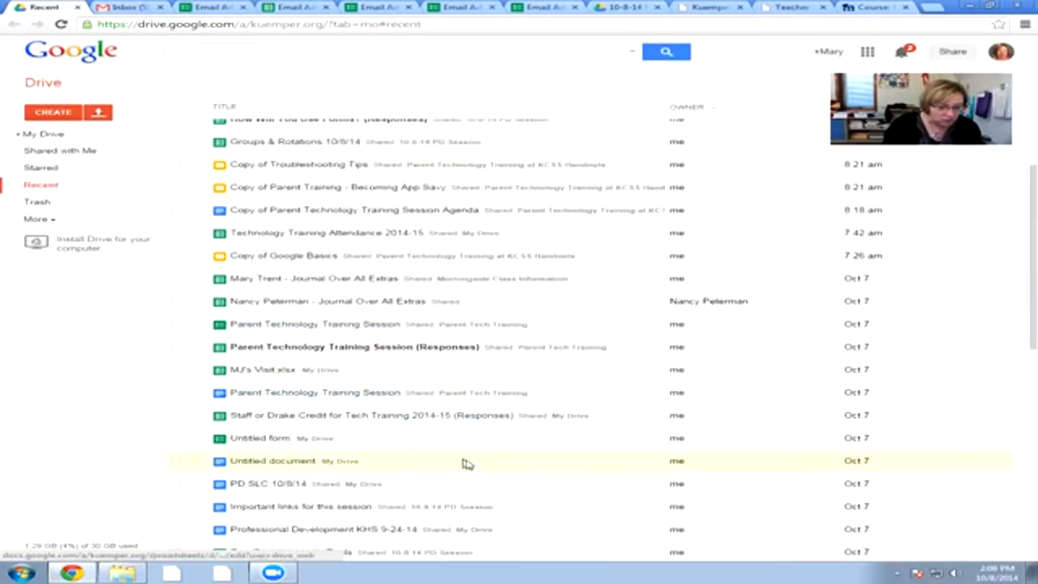
left_click(399, 417)
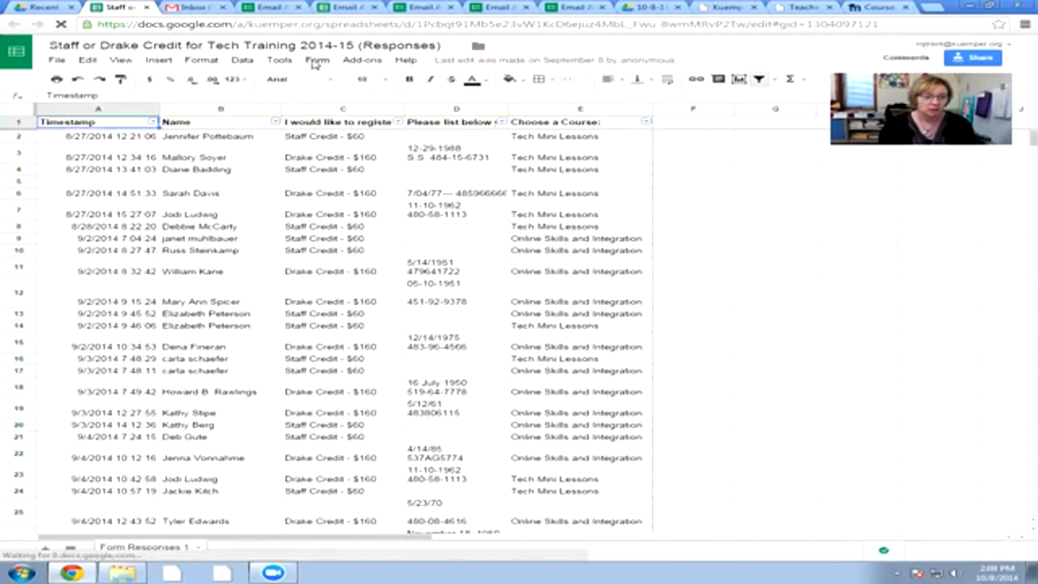
Show the tech training form's summary of responses and review its course and credit charts and the Drake credit answers.
left_click(317, 60)
left_click(343, 156)
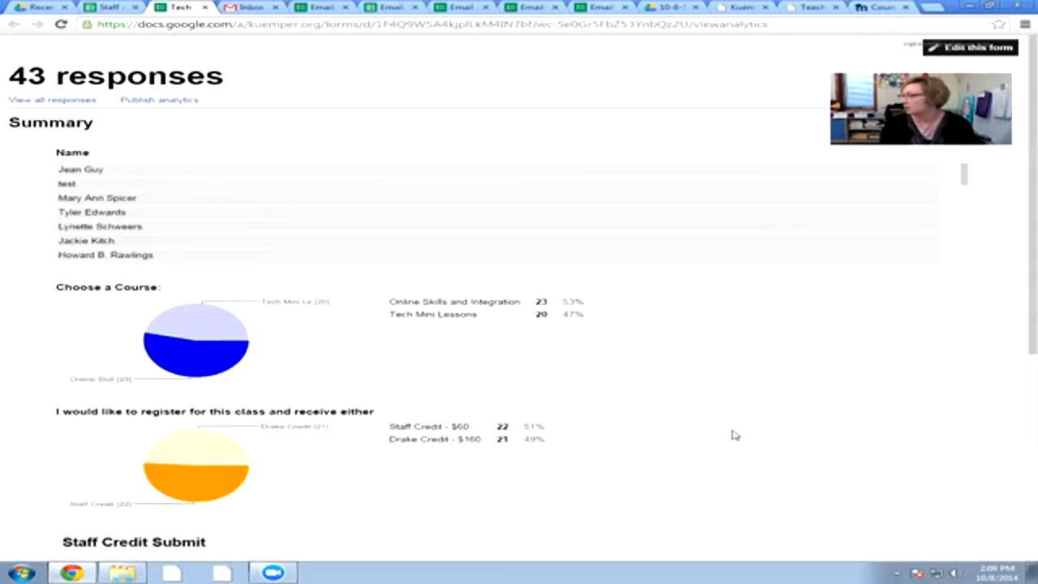
scroll(735, 436, "down", 1)
scroll(735, 436, "down", 1)
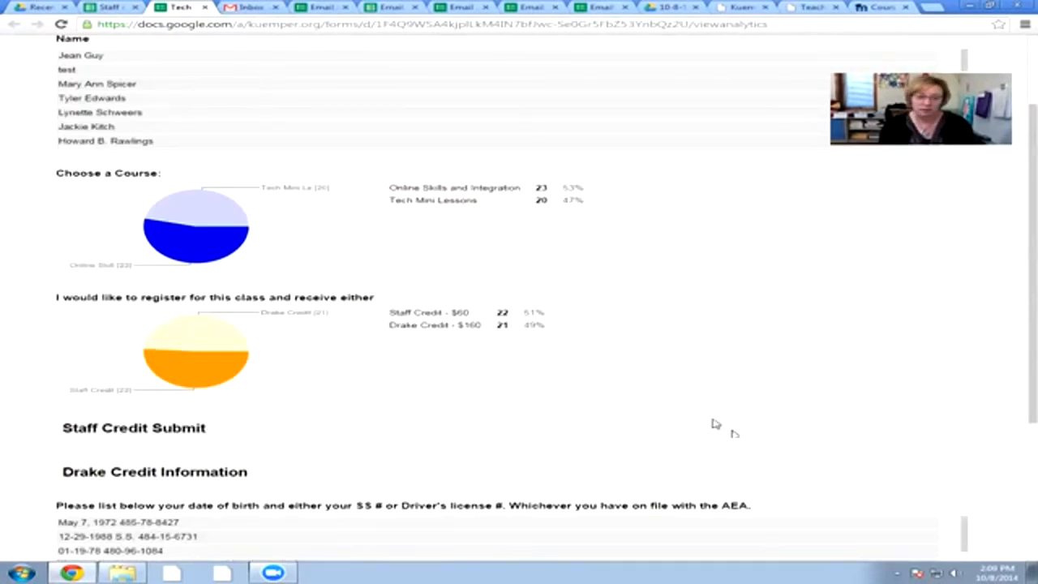
scroll(461, 365, "down", 3)
scroll(462, 365, "down", 3)
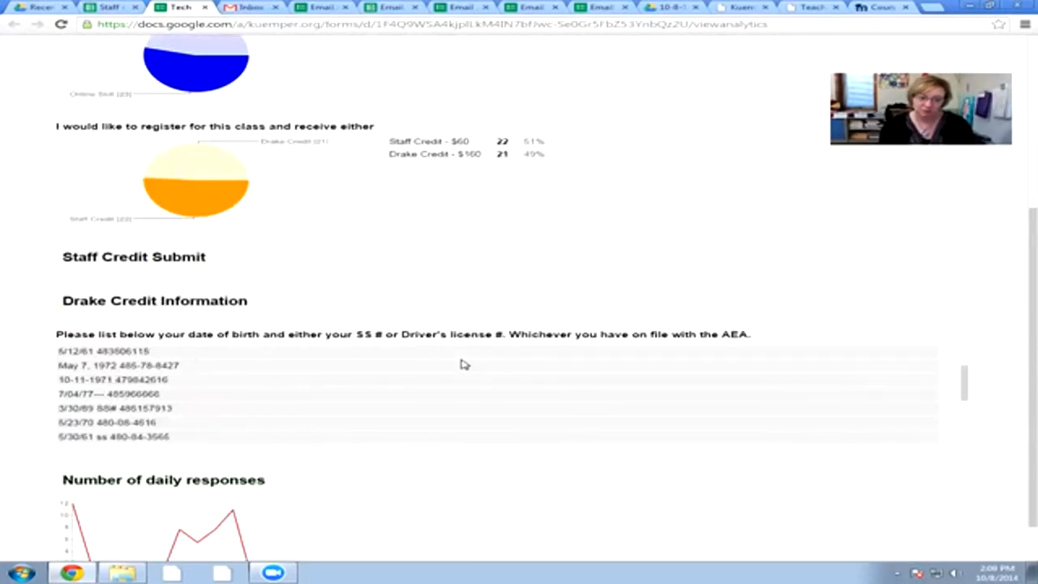
scroll(1013, 384, "down", 1)
scroll(1013, 387, "up", 5)
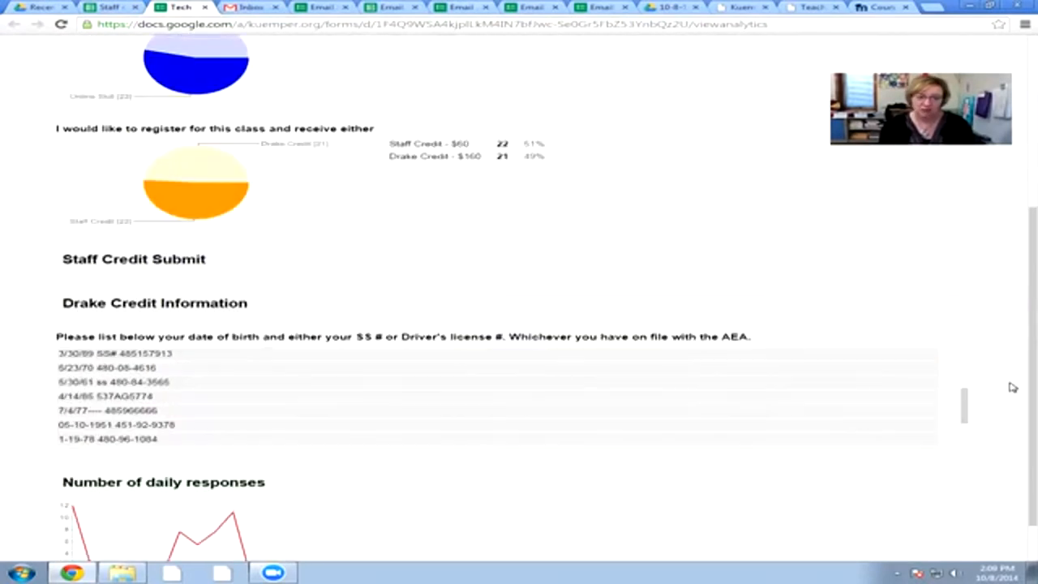